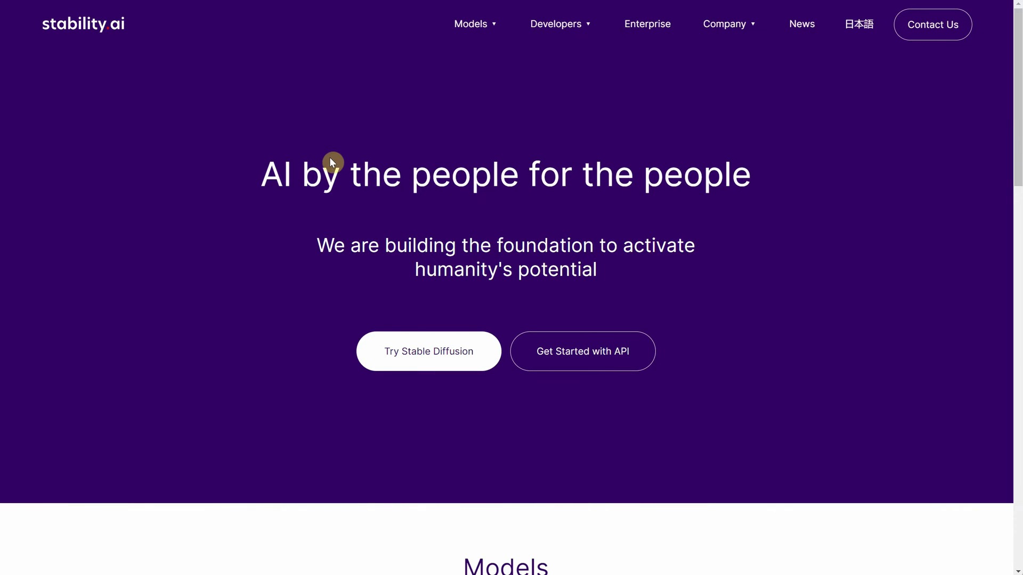
- Open the Stable Diffusion XL page from the Models > Image menu and highlight its XL heading
mouse_move(493, 27)
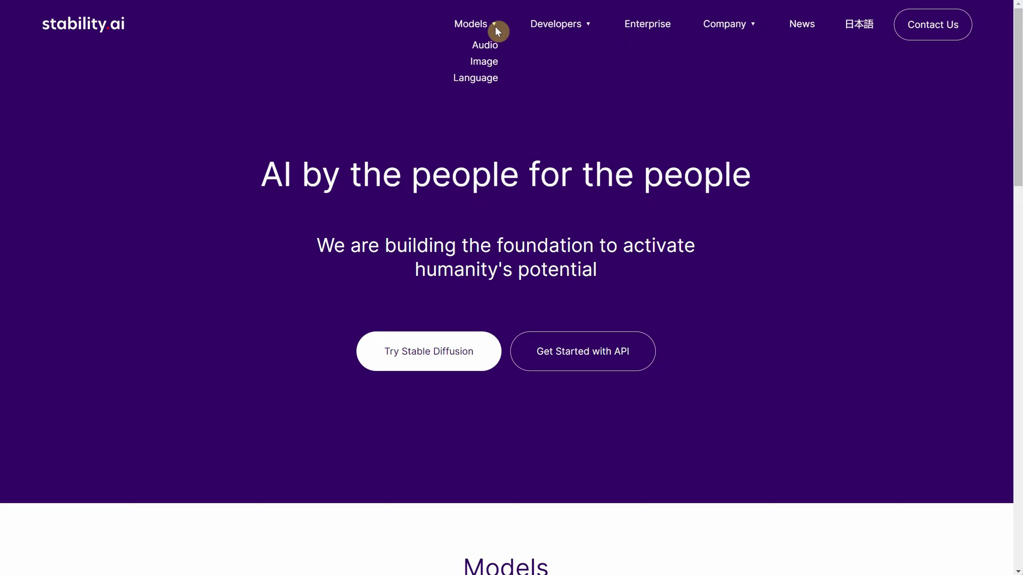
click(477, 64)
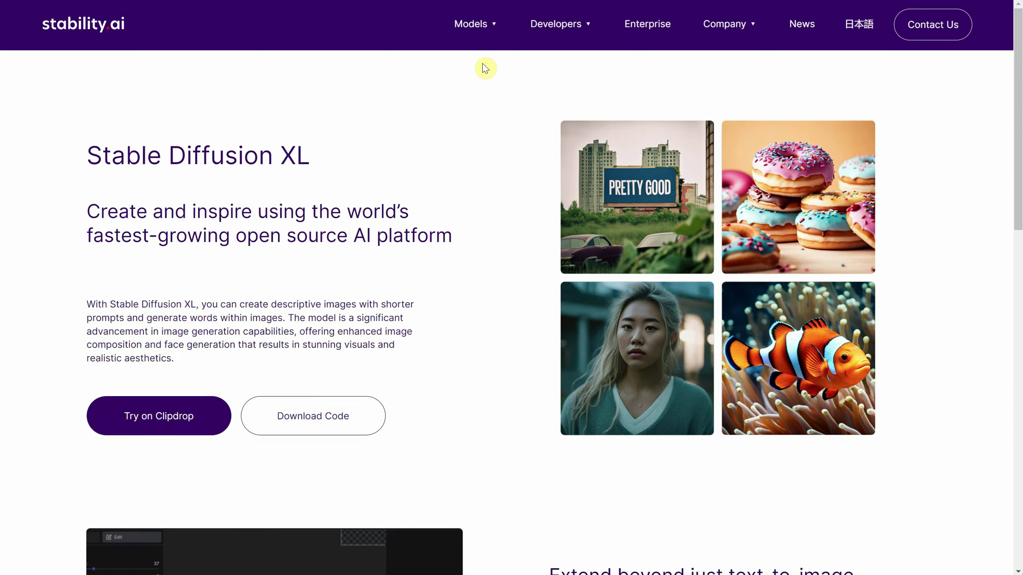
drag(311, 155, 261, 152)
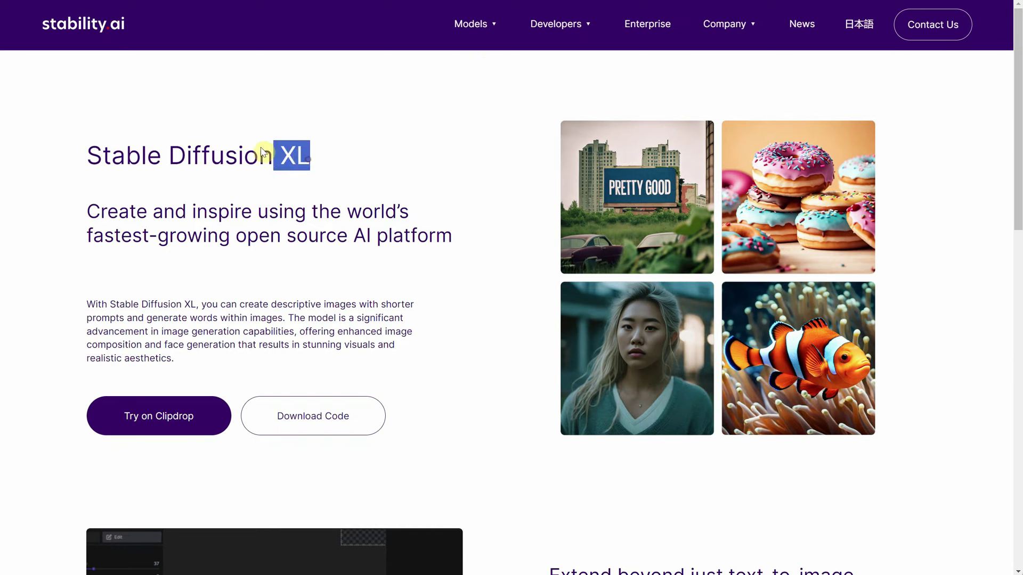
click(362, 164)
- Scroll through the Stable Diffusion XL description and sample images, then back to the top
scroll(392, 148, down, 1)
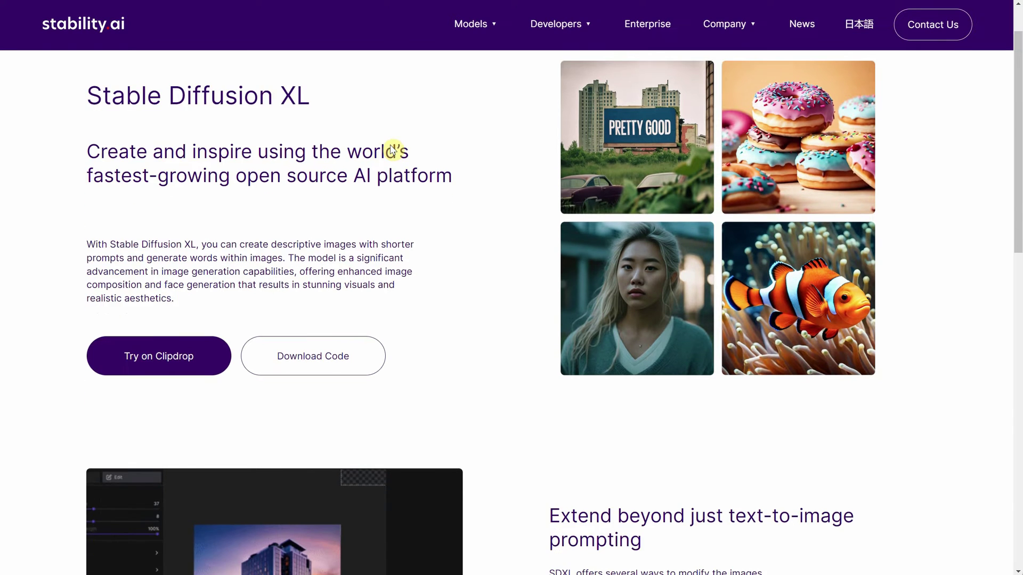
scroll(392, 149, down, 4)
scroll(419, 137, up, 1)
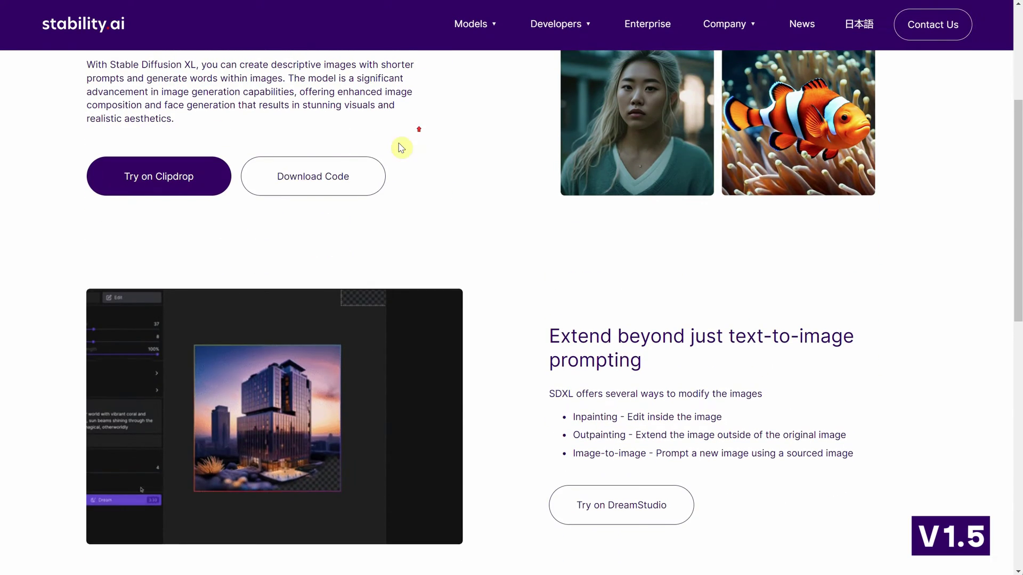
scroll(564, 304, down, 2)
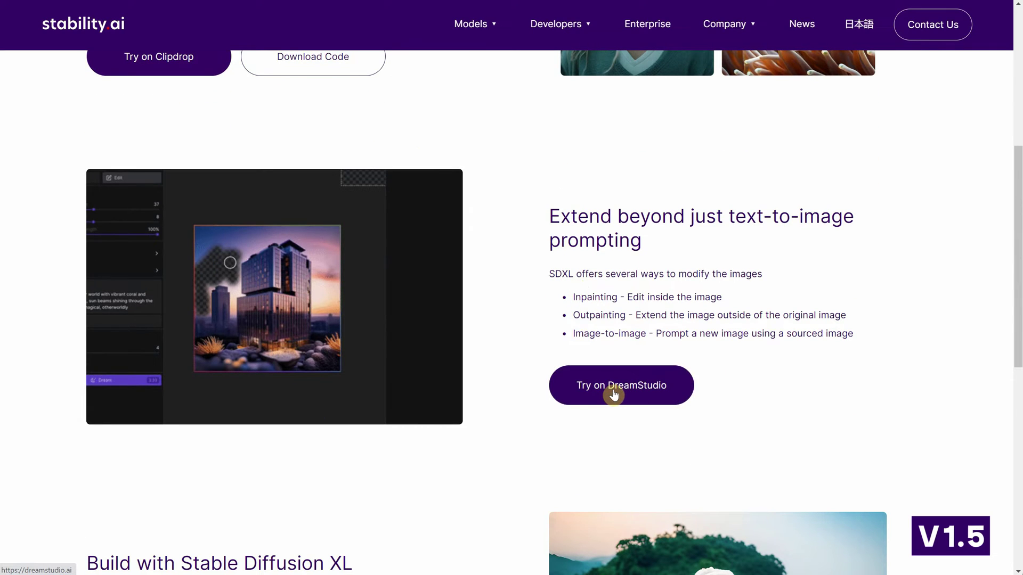
scroll(533, 251, up, 7)
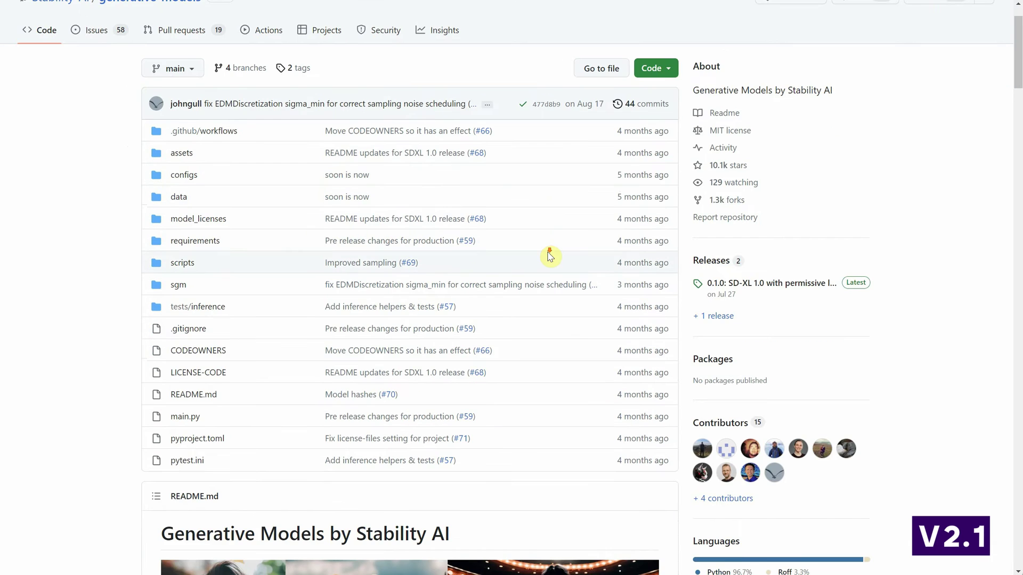
- Read down the generative-models README past SDXL news, model hashes and training configs to Dataset Handling
scroll(551, 256, down, 8)
scroll(549, 252, up, 1)
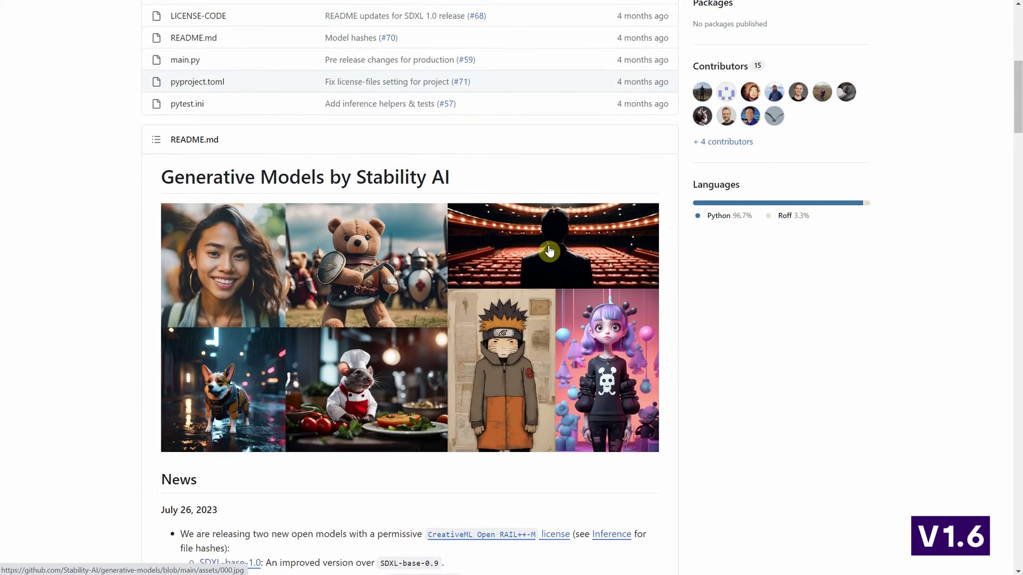
scroll(549, 251, down, 4)
scroll(548, 252, down, 1)
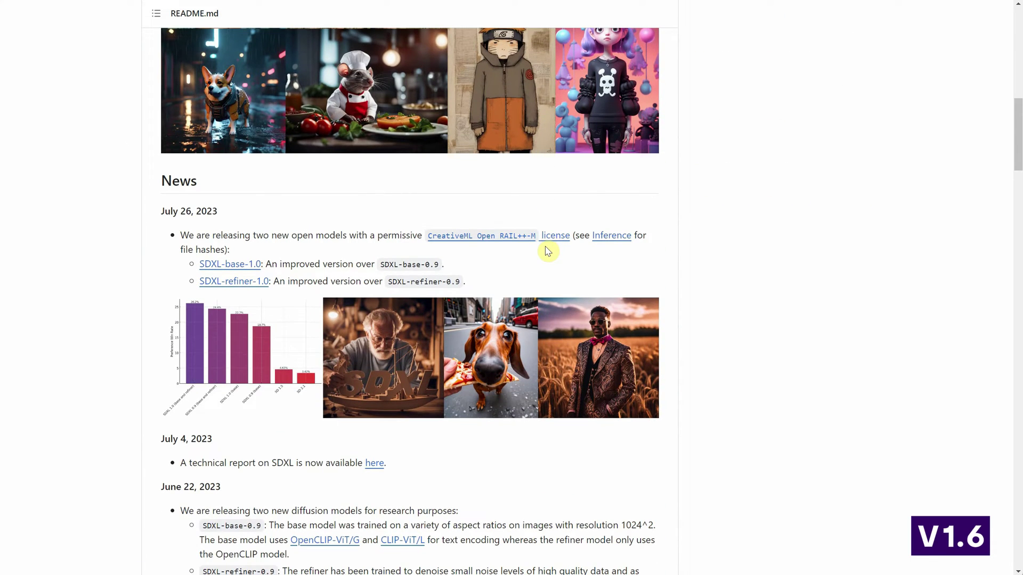
scroll(548, 251, down, 2)
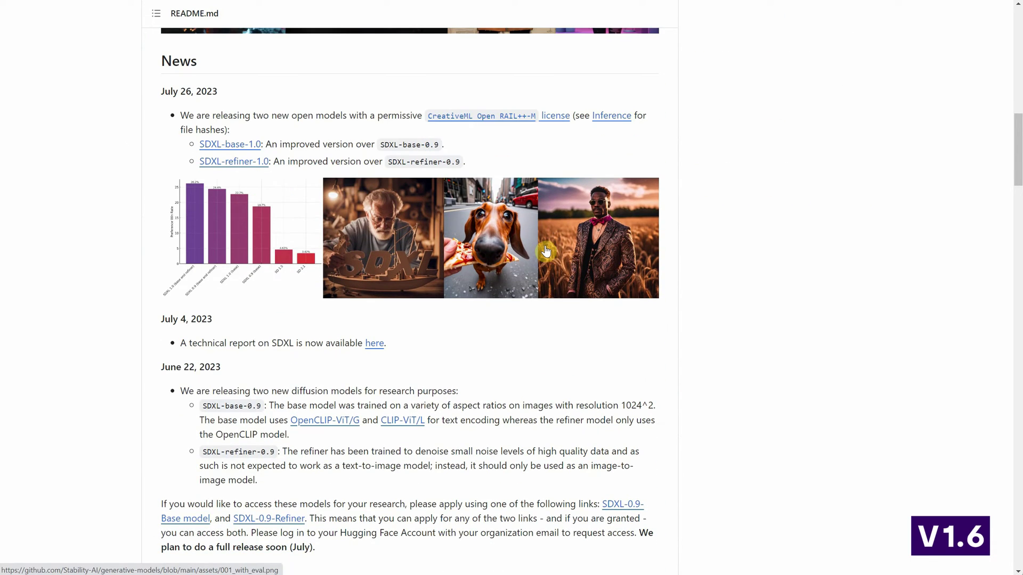
scroll(546, 250, down, 7)
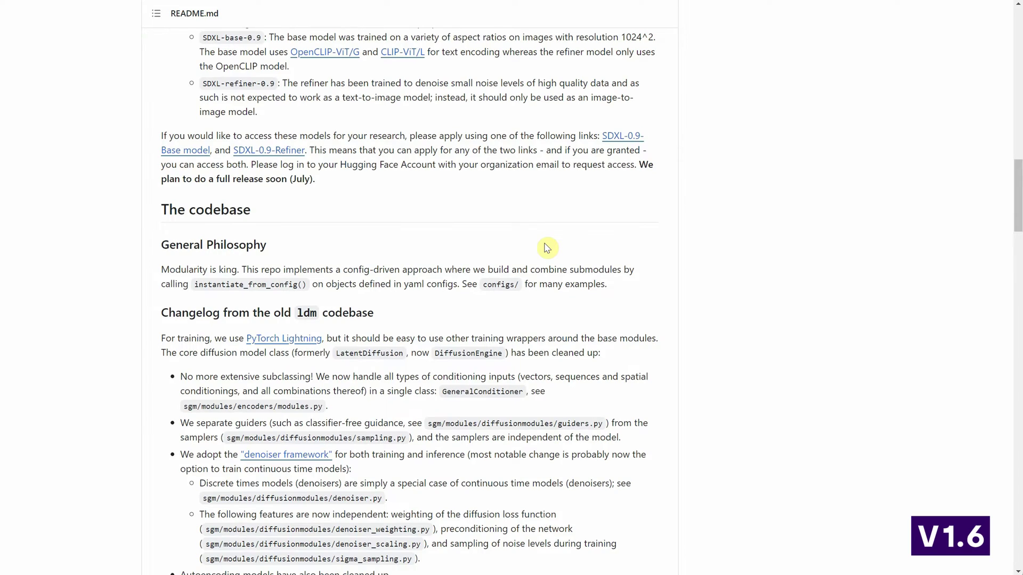
scroll(546, 249, down, 6)
scroll(546, 249, down, 14)
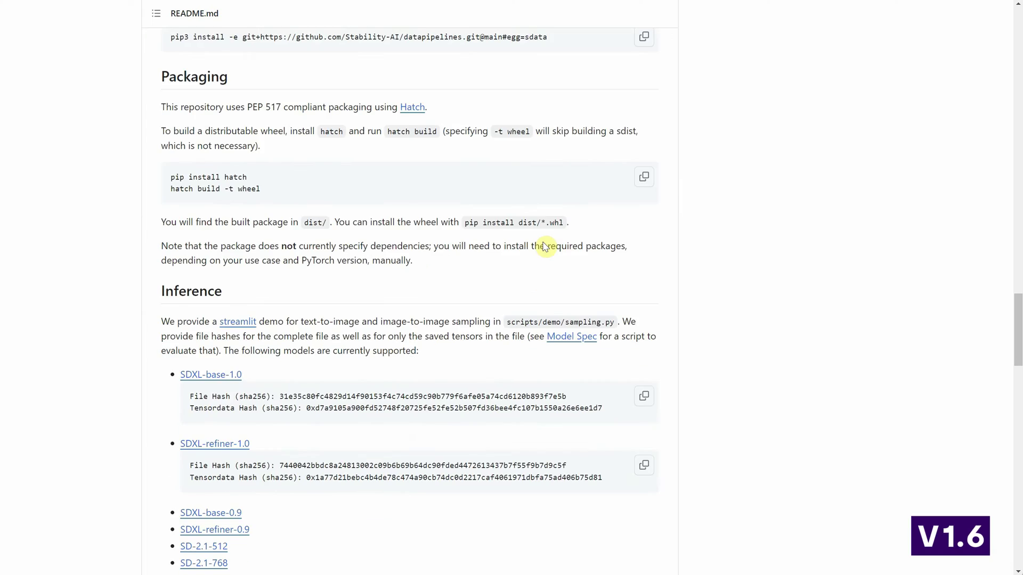
scroll(544, 246, down, 7)
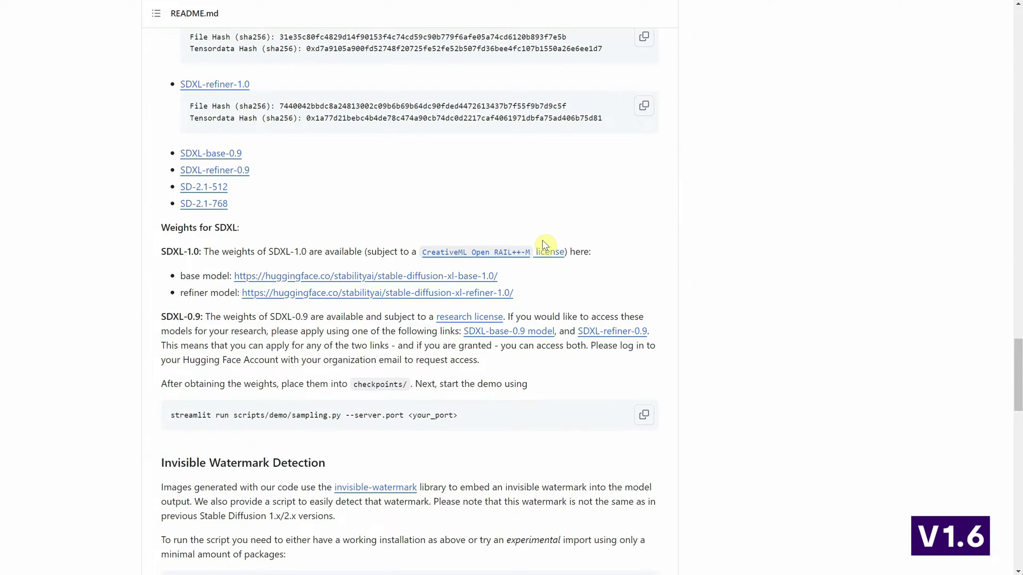
scroll(520, 247, down, 3)
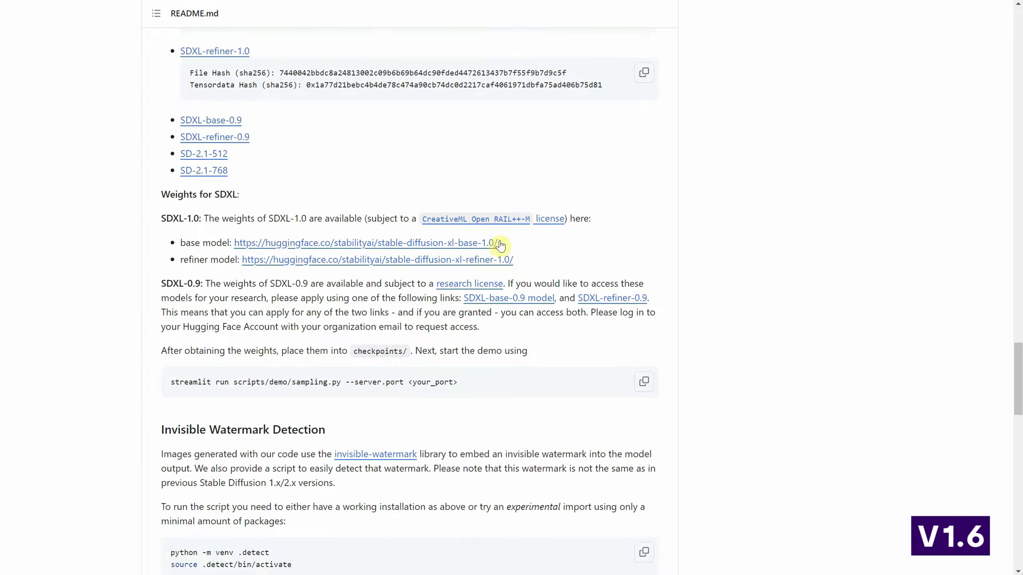
scroll(524, 248, down, 20)
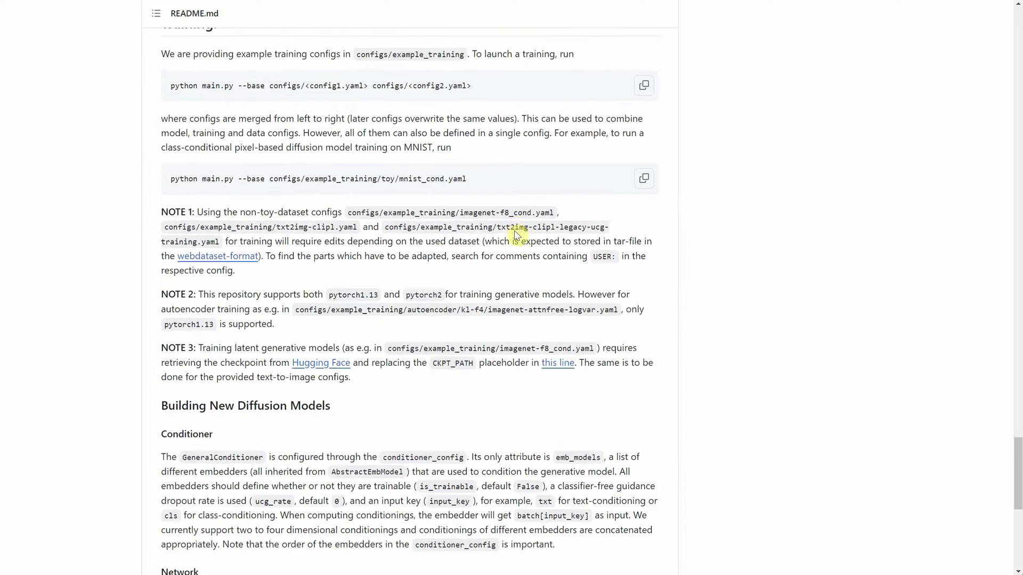
scroll(516, 234, down, 3)
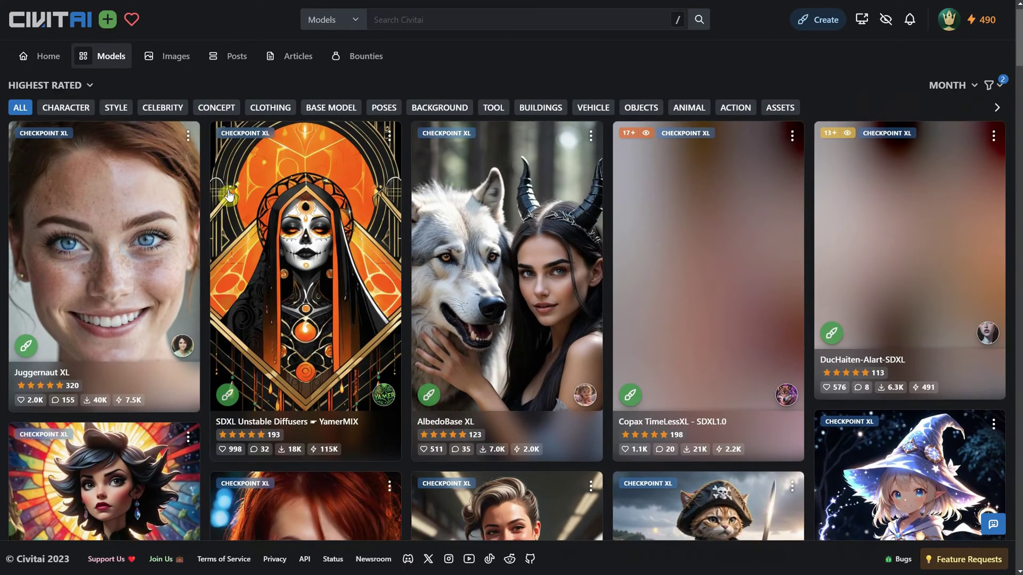
- Scroll down the highest-rated Checkpoint XL models grid, then return to the top
scroll(320, 198, down, 2)
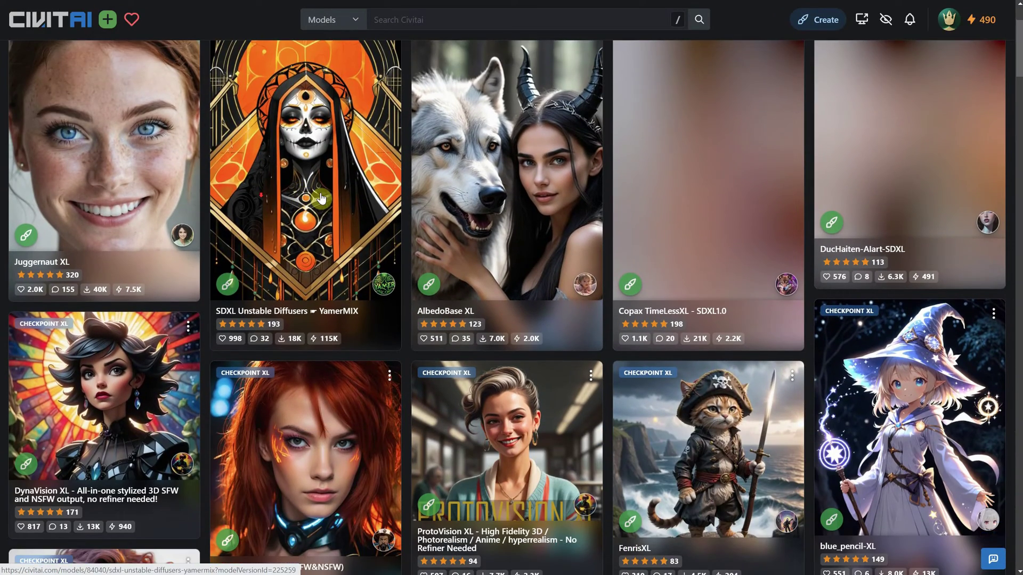
scroll(323, 198, down, 4)
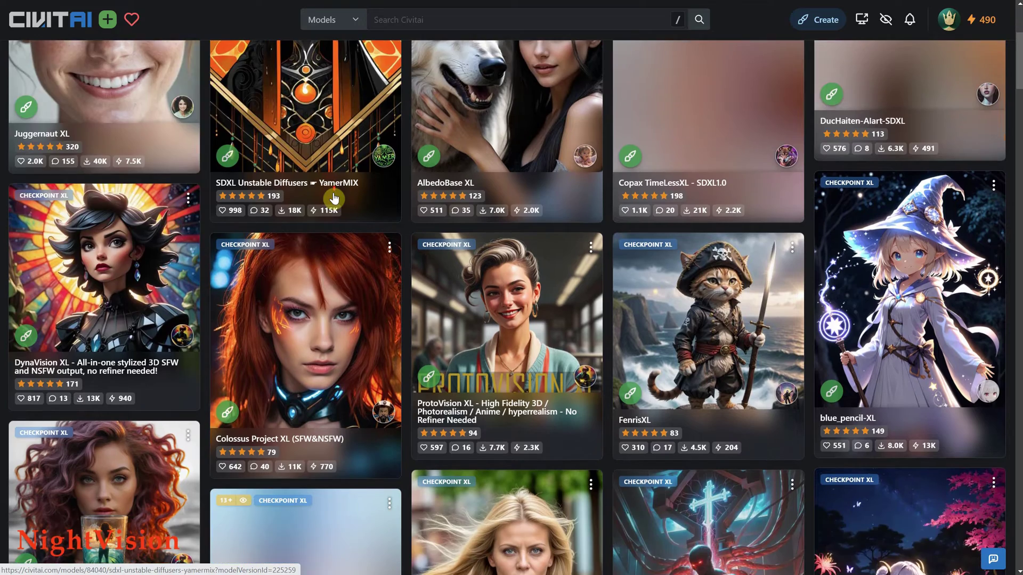
scroll(420, 243, down, 5)
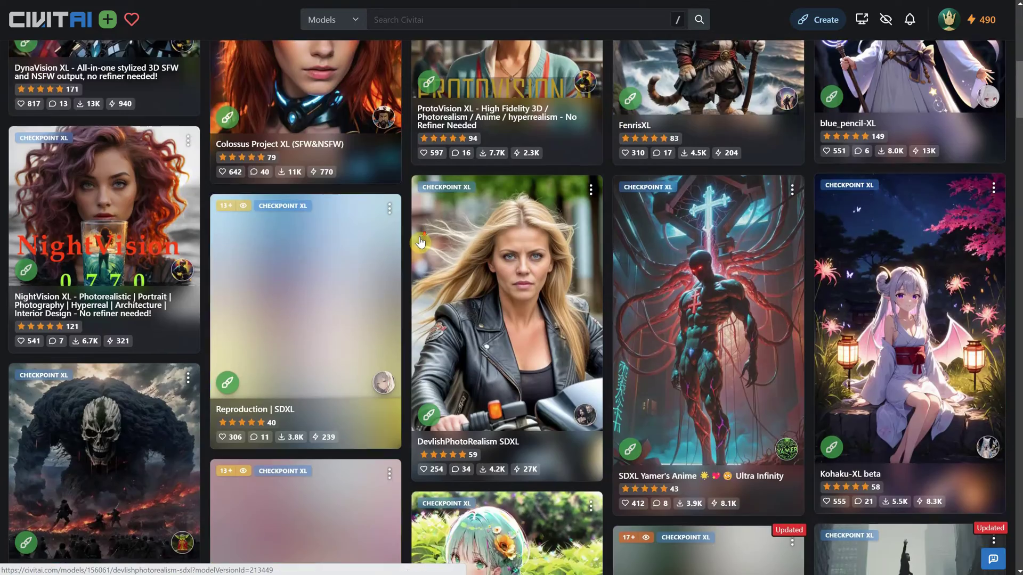
scroll(420, 243, down, 6)
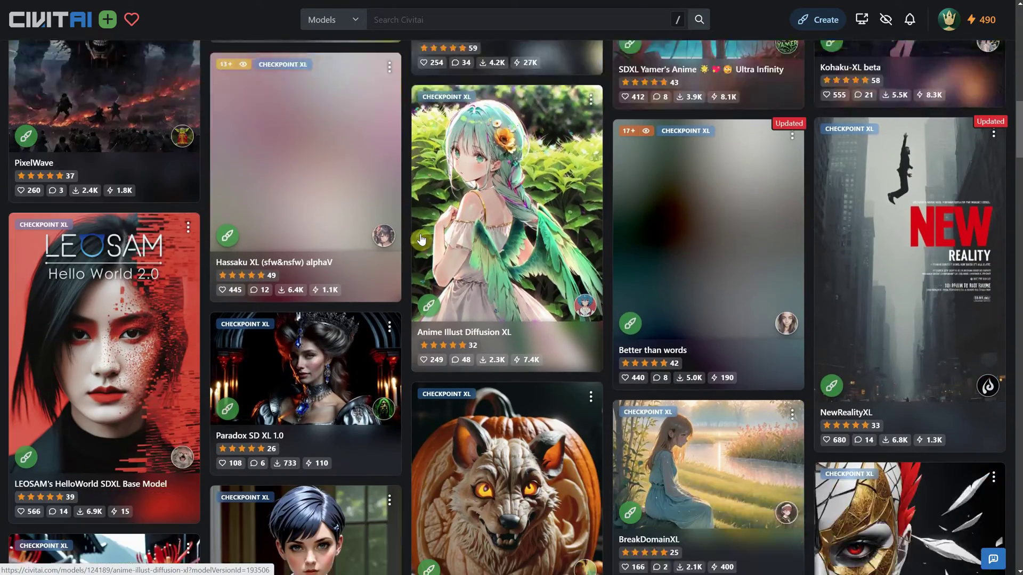
scroll(635, 273, down, 6)
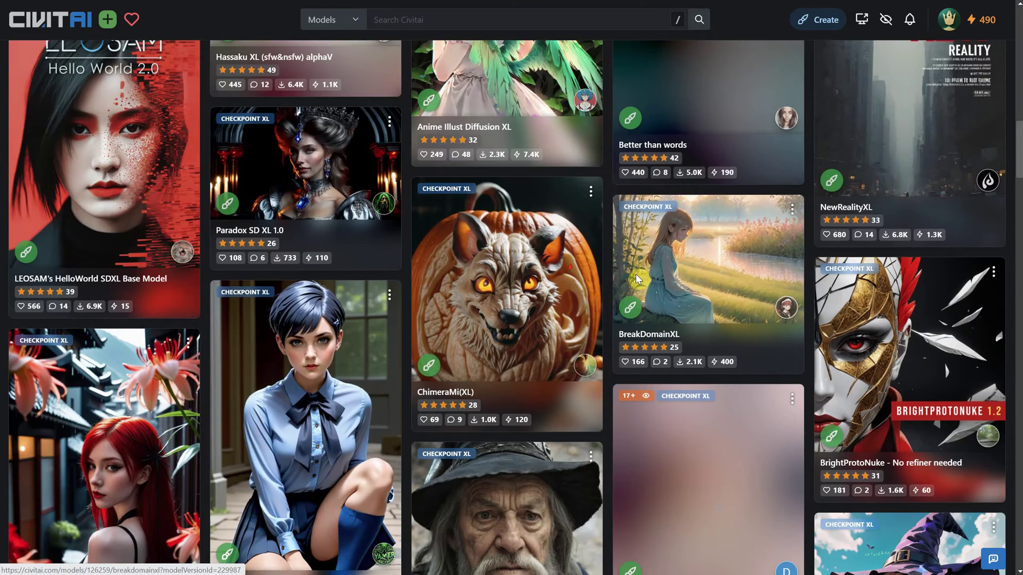
scroll(841, 305, down, 8)
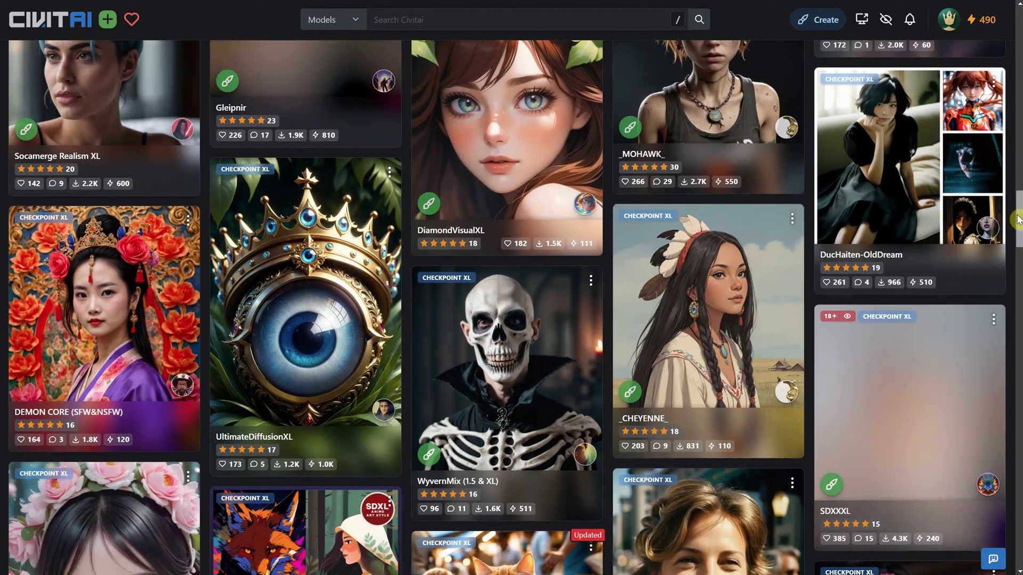
drag(1016, 228, 1019, 32)
- Filter the models by CHARACTER, ANIMAL, CLOTHING, CONCEPT and finally STYLE categories
click(67, 119)
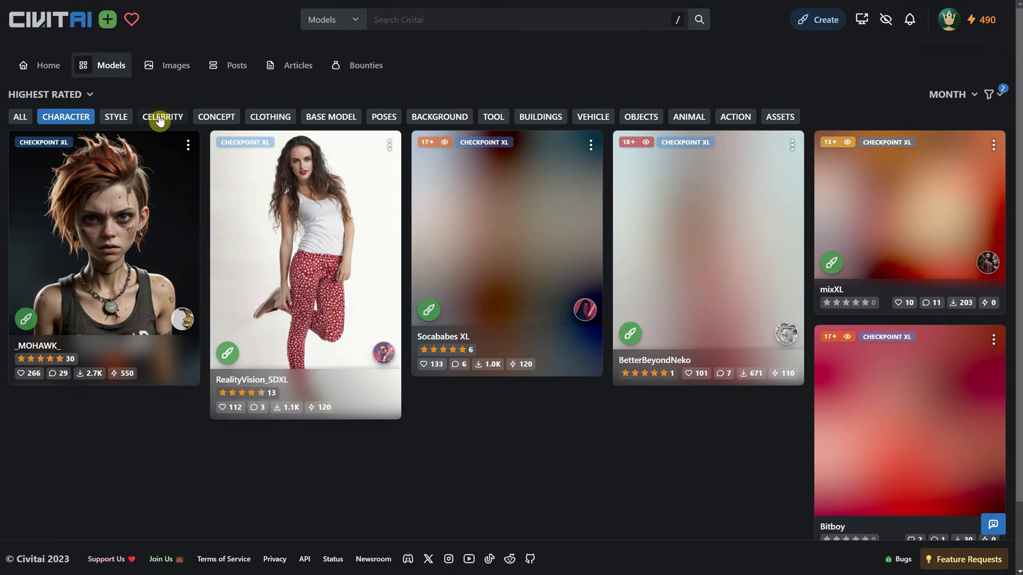
click(688, 116)
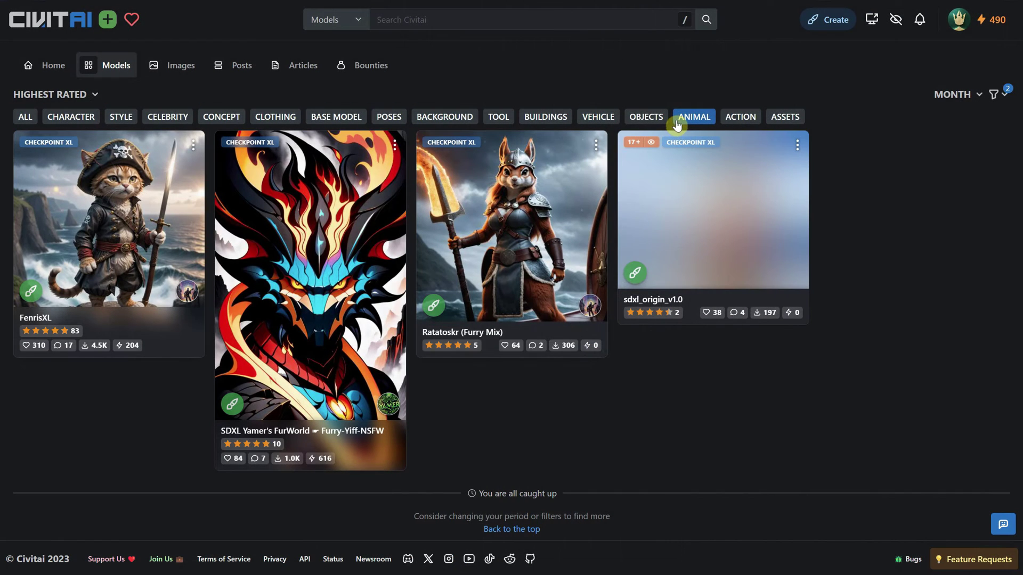
click(742, 118)
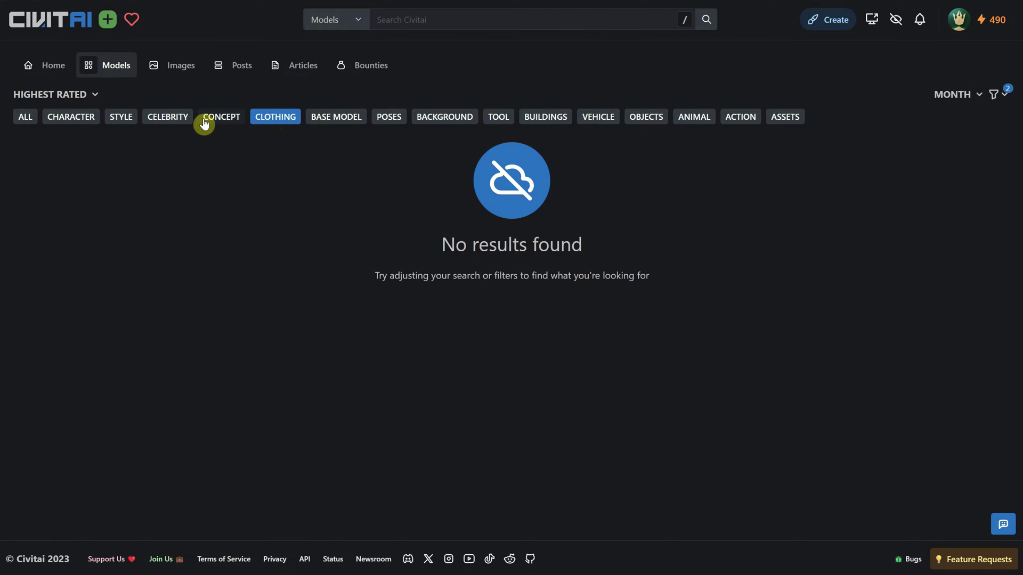
click(207, 123)
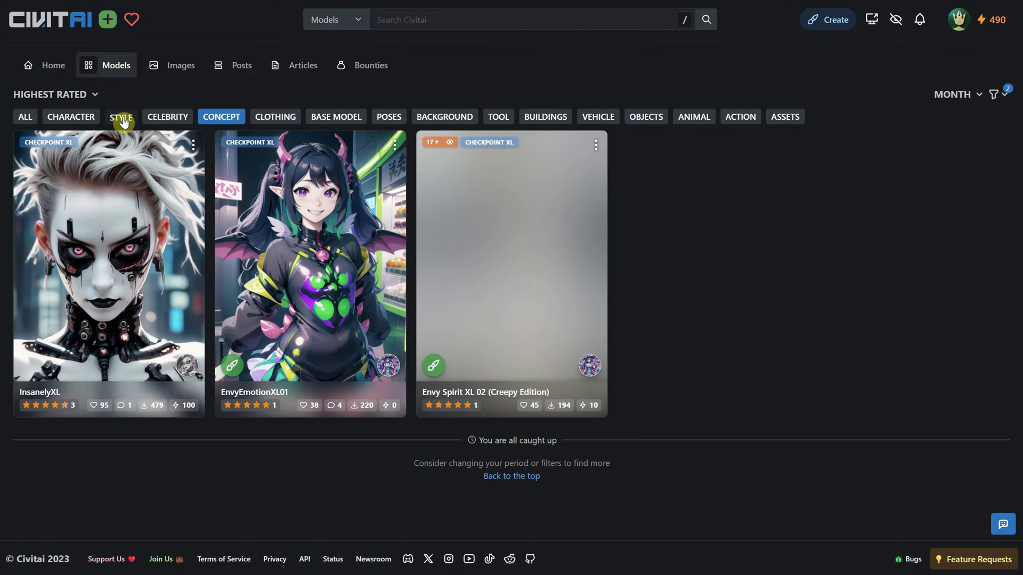
click(124, 120)
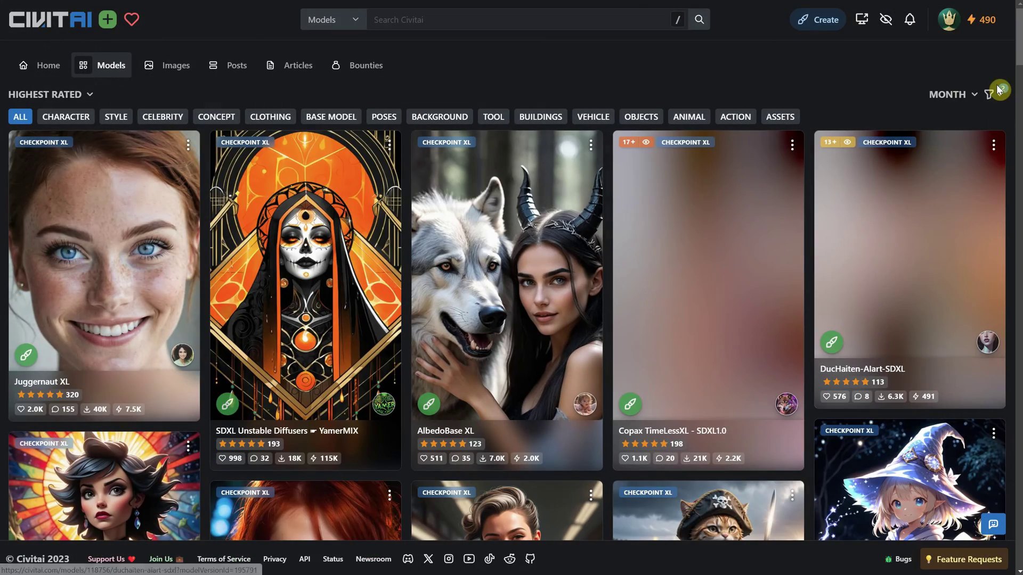
- Filter the Civitai models to SafeTensor files and add the SD 1.5 base model
click(1000, 100)
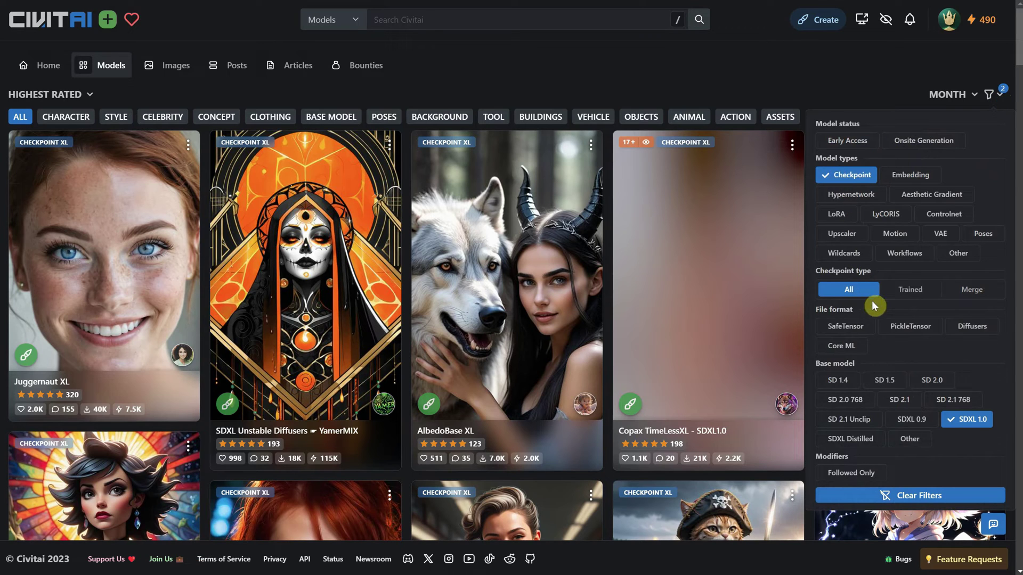
click(852, 331)
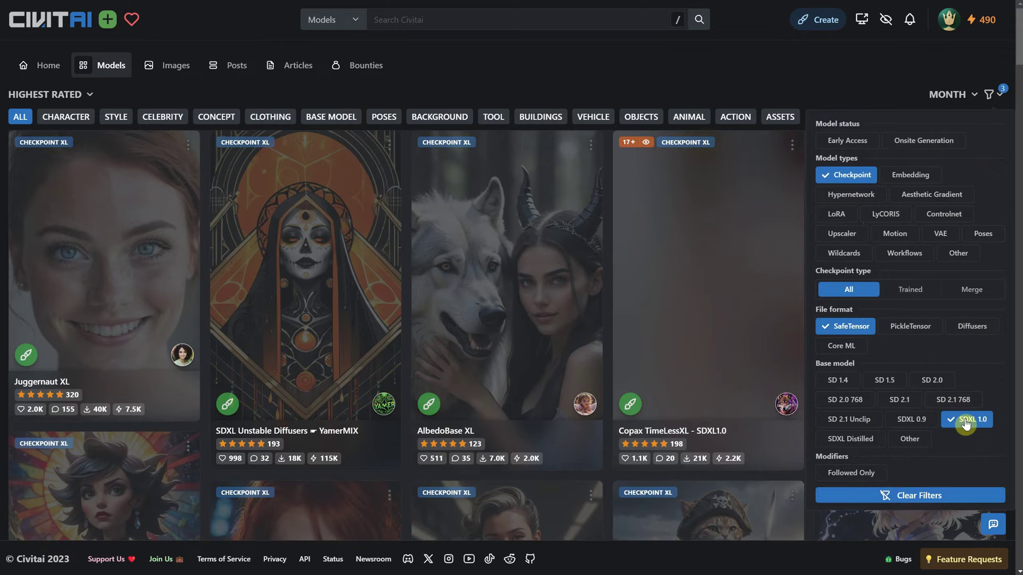
click(887, 381)
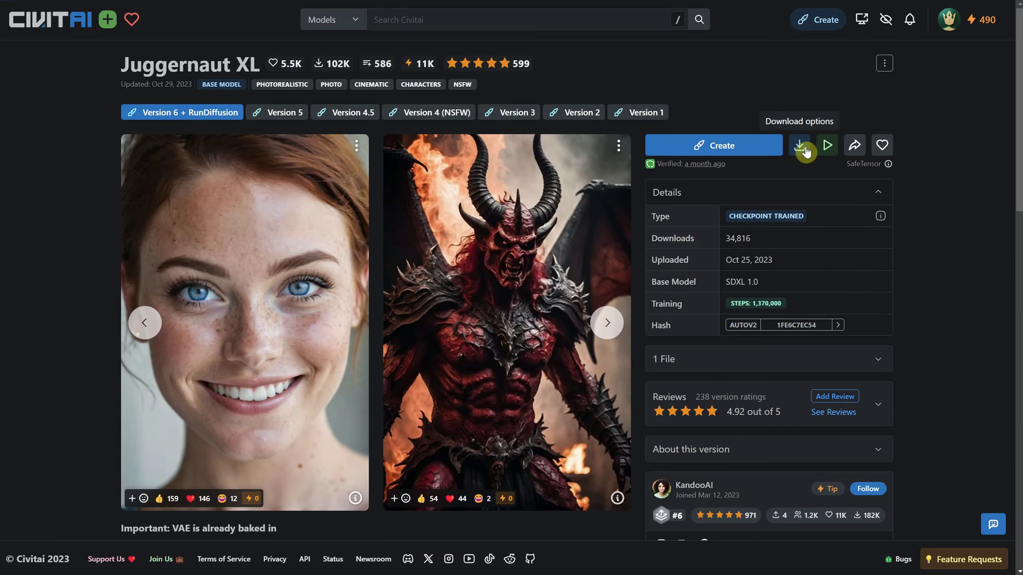
- Start the 6.62 GB Juggernaut XL SafeTensor download and open models\Stable-diffusion in File Explorer
click(801, 147)
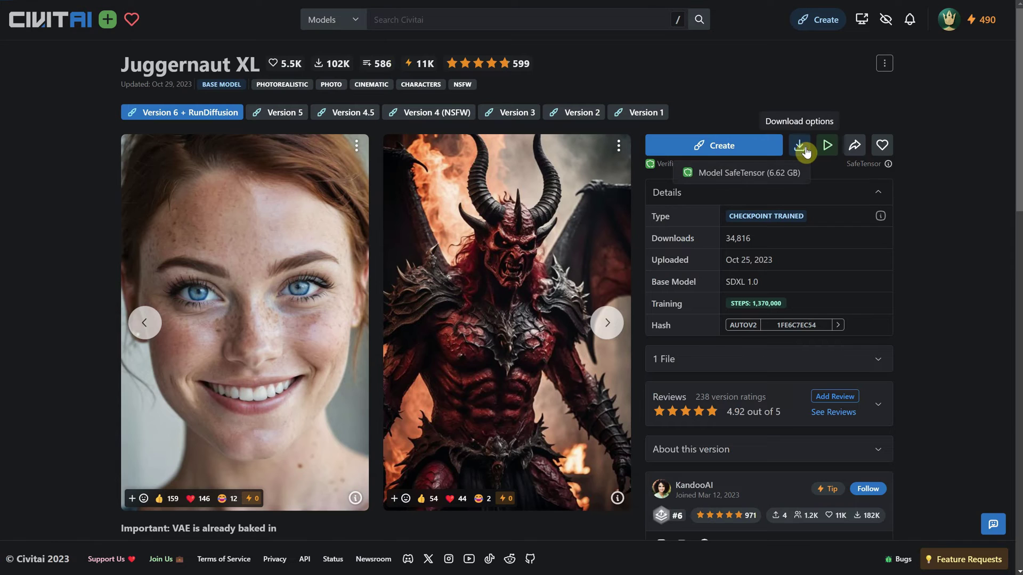
click(758, 178)
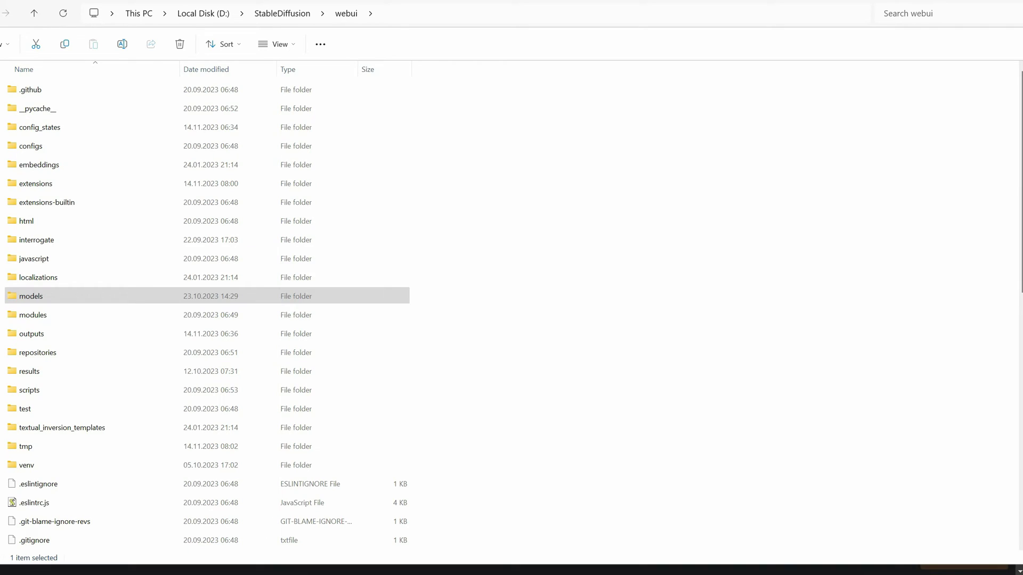
double_click(50, 297)
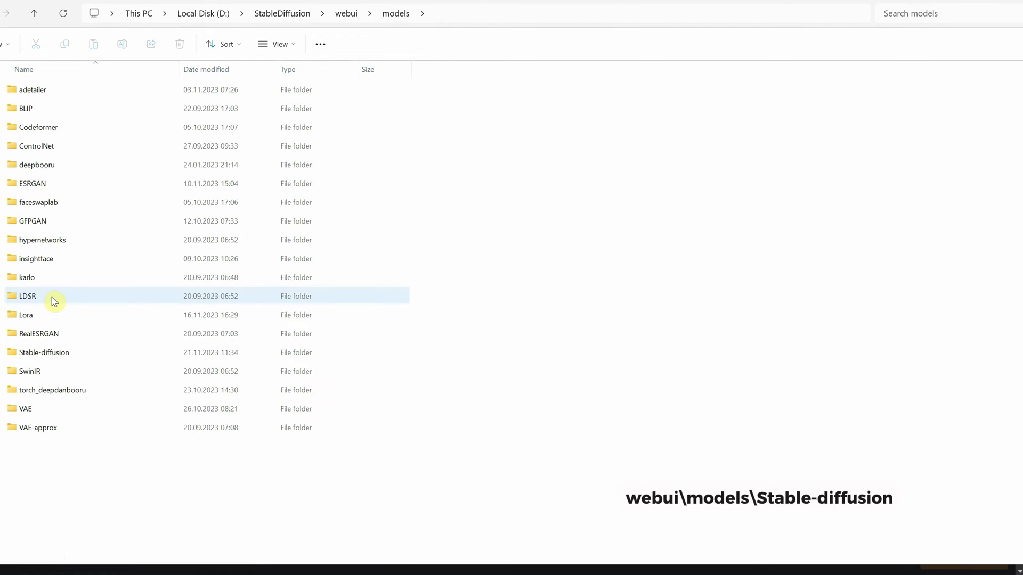
double_click(62, 353)
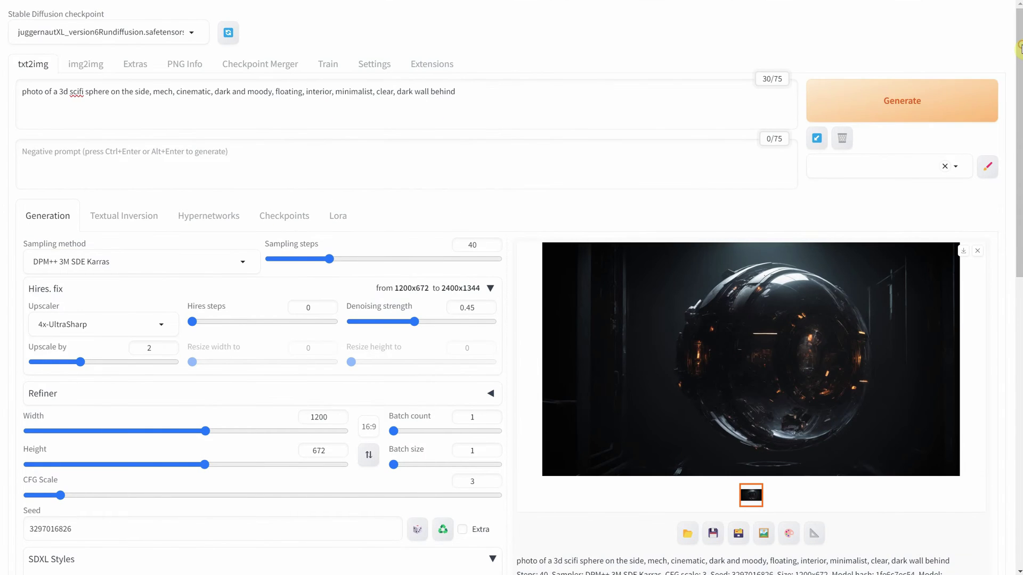
- Tour the img2img, Extras, PNG Info, Settings and Extensions pages, then return to txt2img
scroll(250, 108, down, 1)
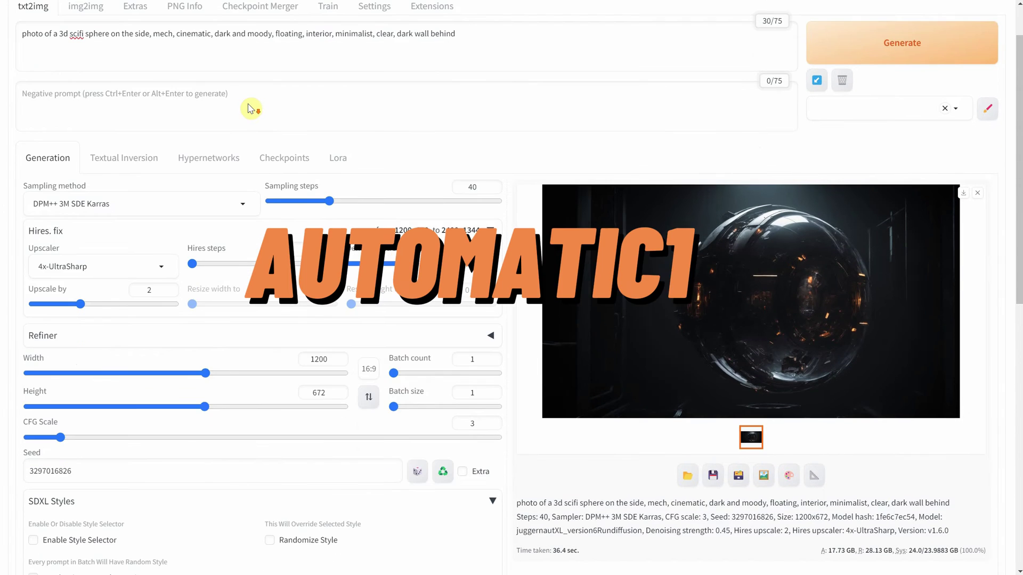
scroll(250, 108, down, 7)
scroll(248, 109, up, 8)
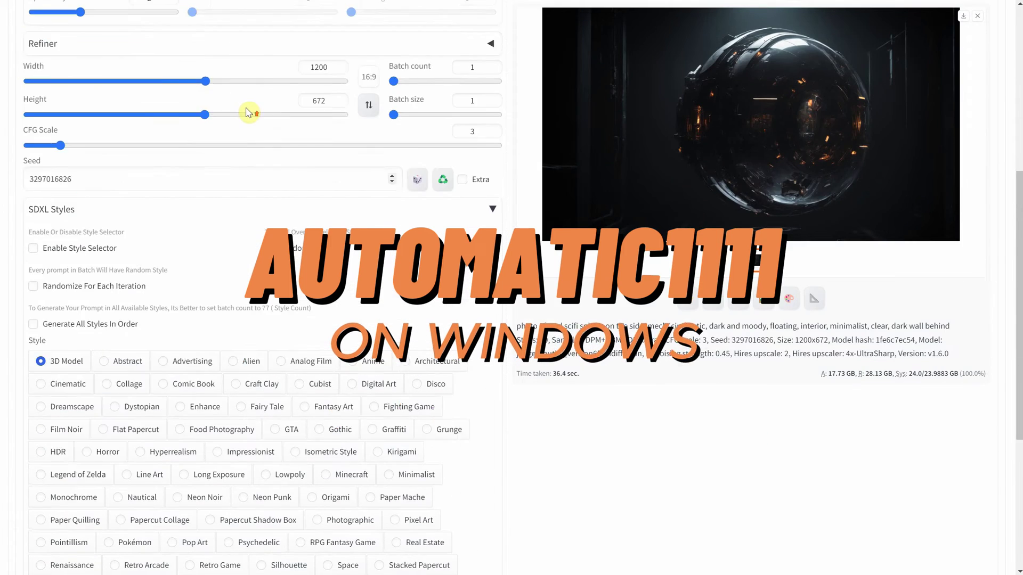
click(83, 65)
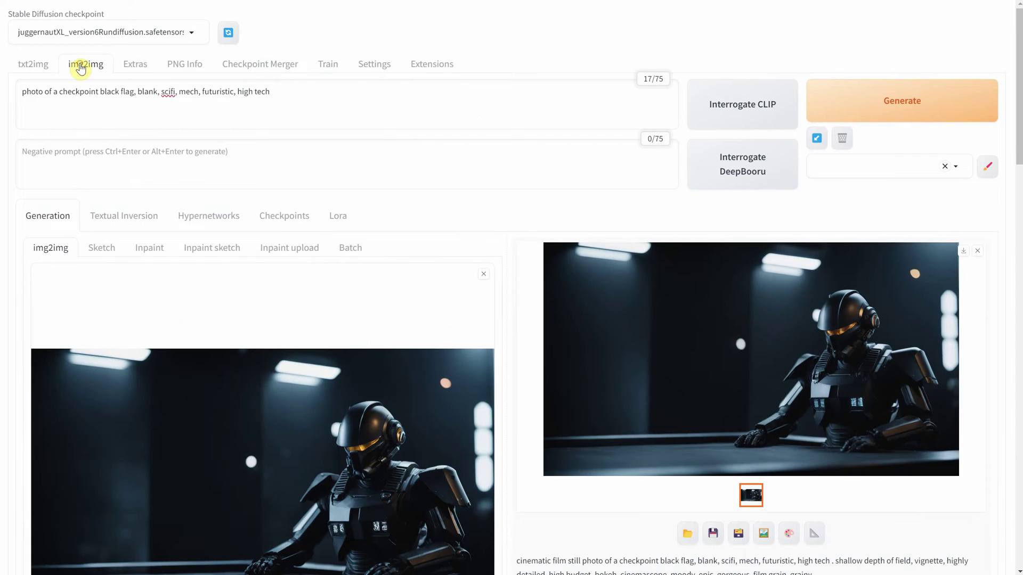
click(134, 65)
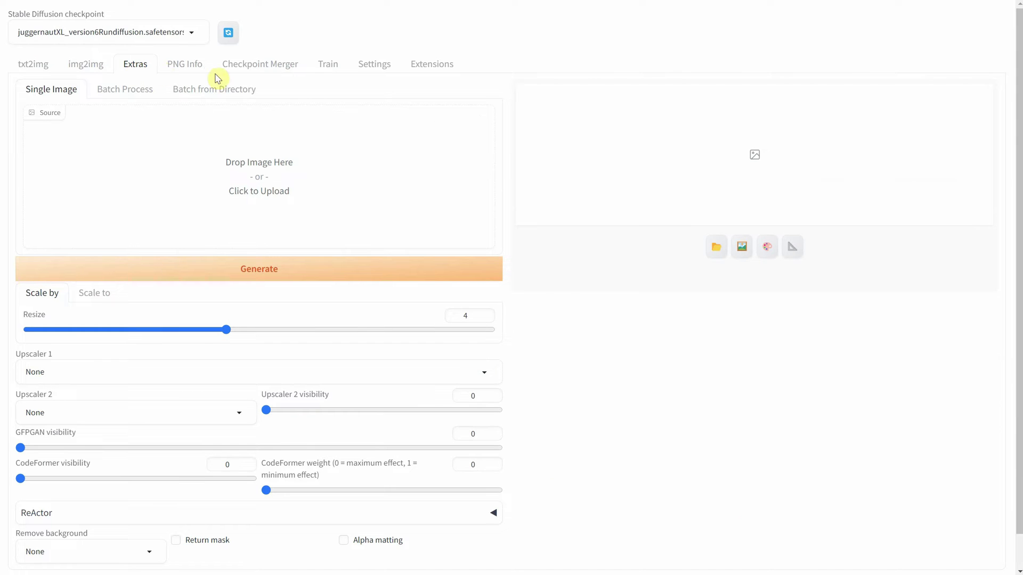
click(195, 69)
click(373, 70)
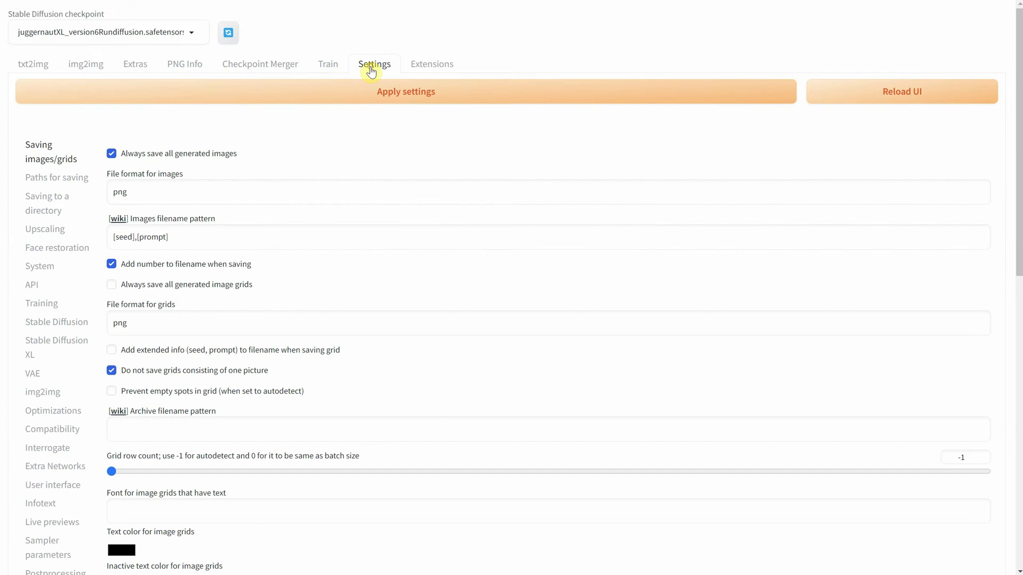
click(437, 69)
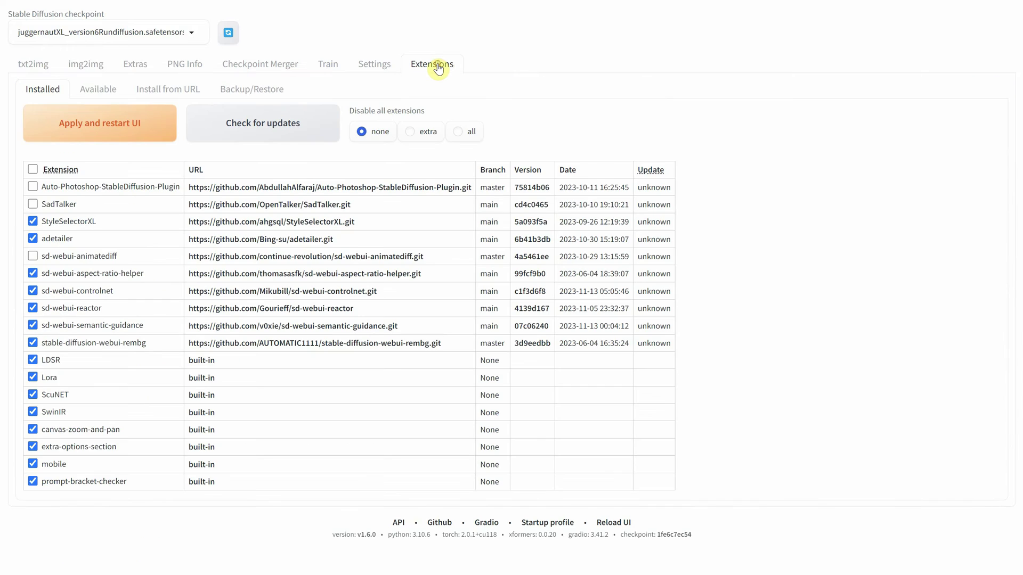
click(38, 69)
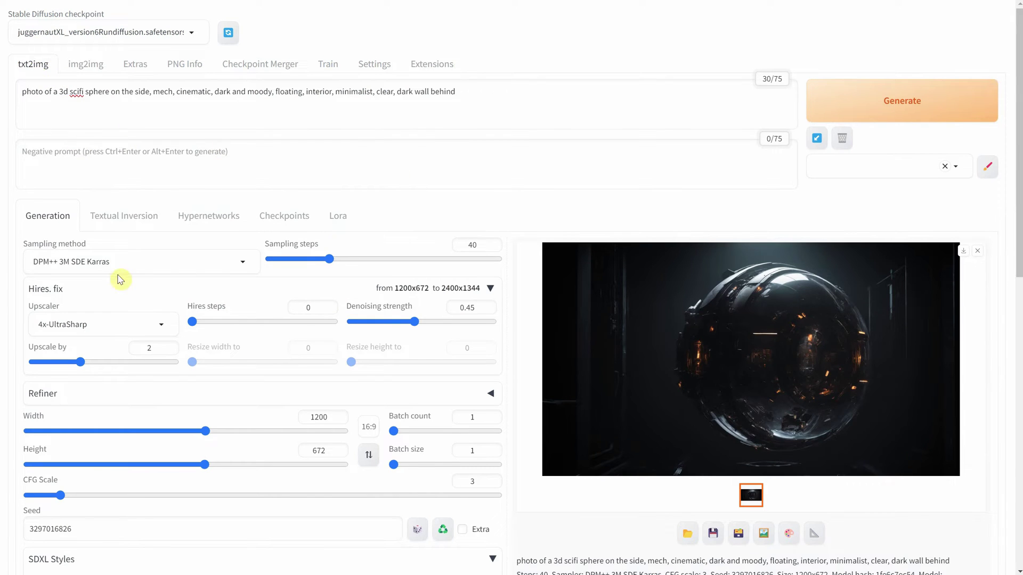
- Collapse Hires. fix, reset the seed to -1 and generate a new sphere image
click(72, 289)
scroll(225, 297, down, 3)
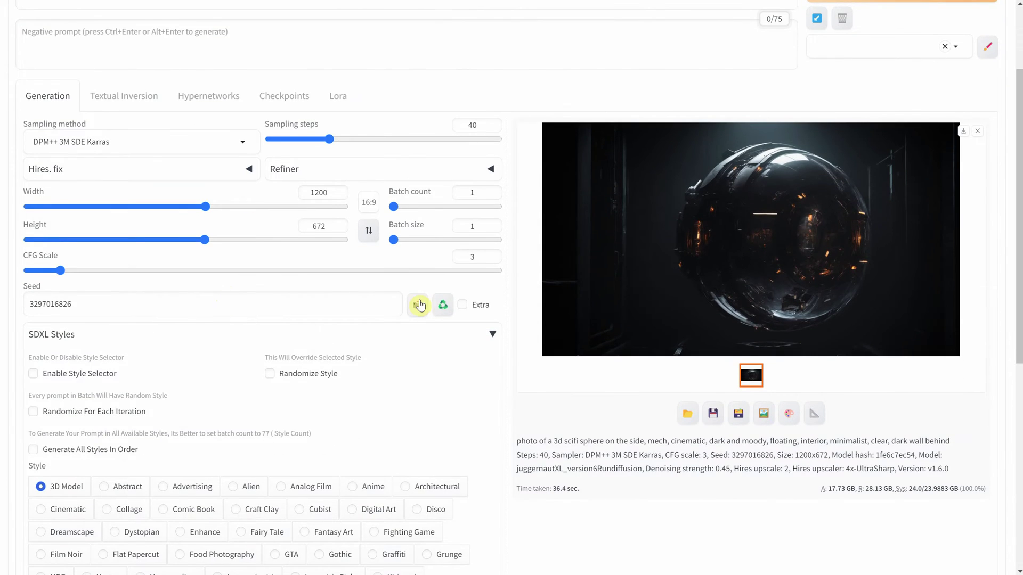
scroll(418, 309, up, 3)
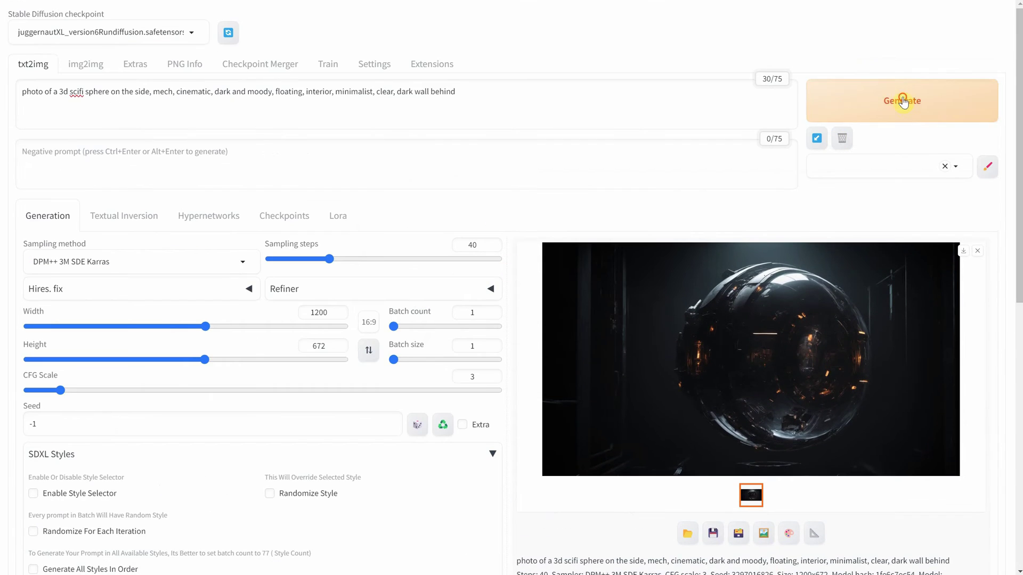
click(901, 99)
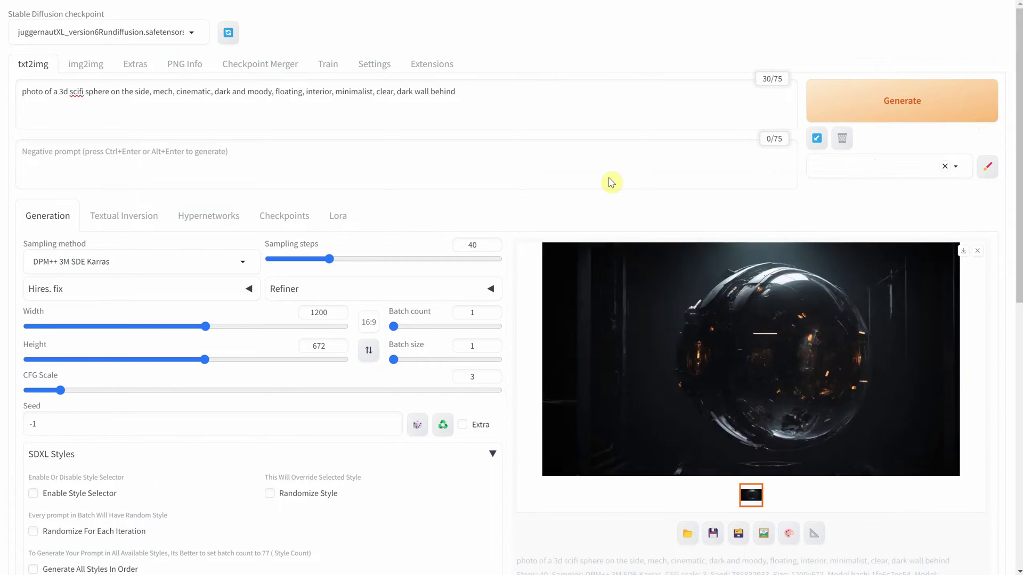
click(898, 112)
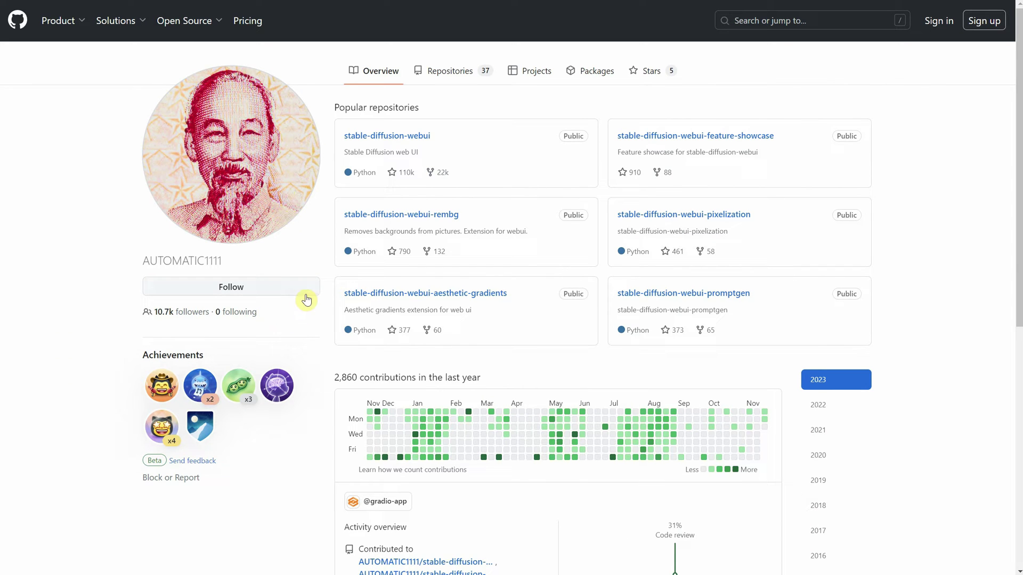
- Open the stable-diffusion-webui repository and read its README's project description and features
click(392, 140)
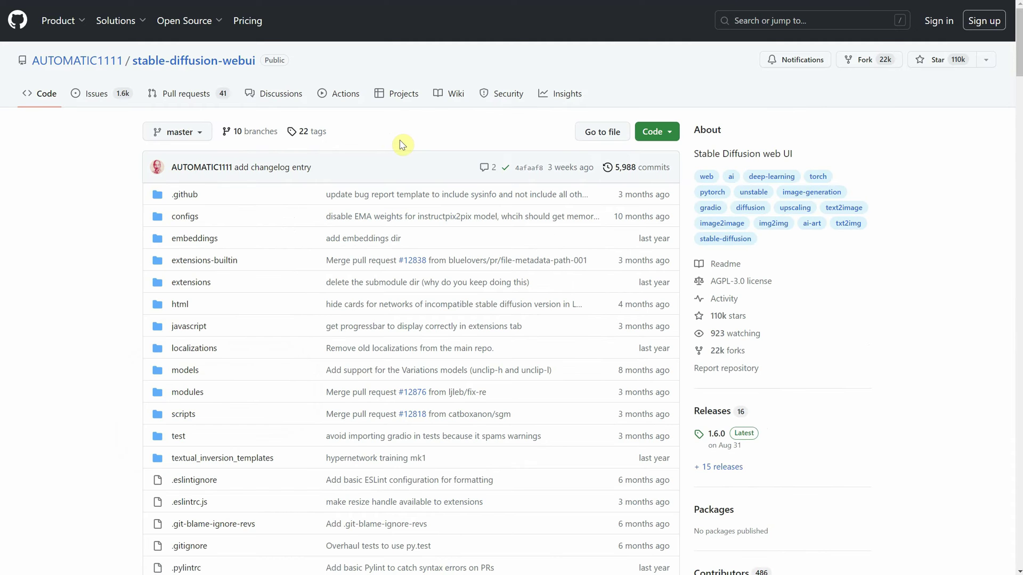
scroll(347, 166, down, 3)
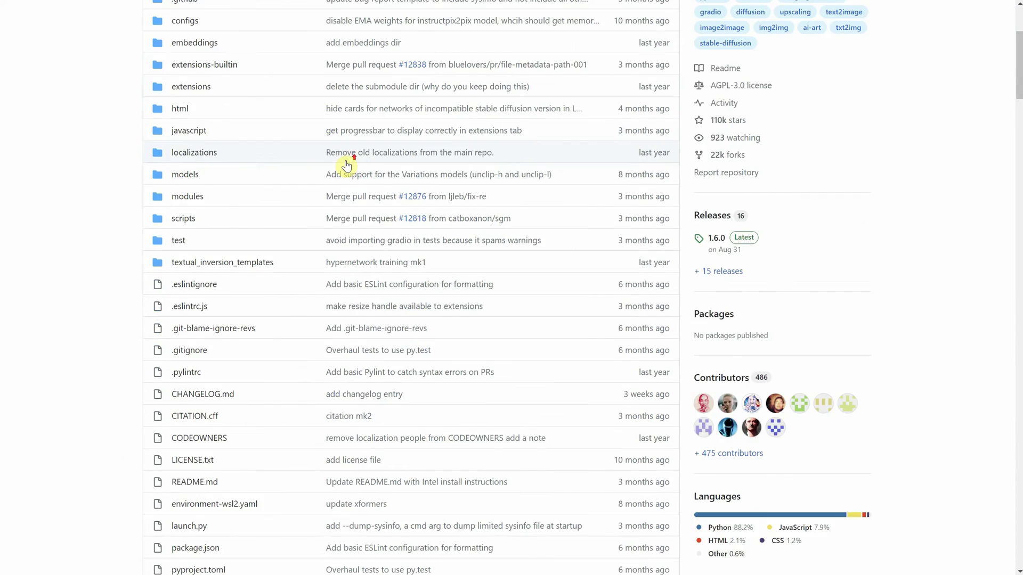
scroll(346, 166, down, 12)
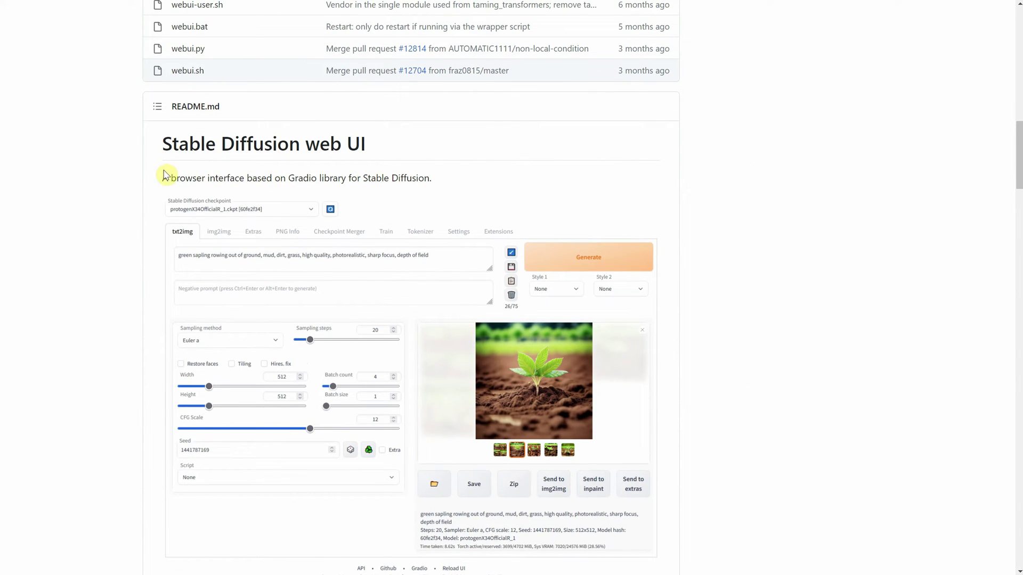
drag(164, 175, 469, 180)
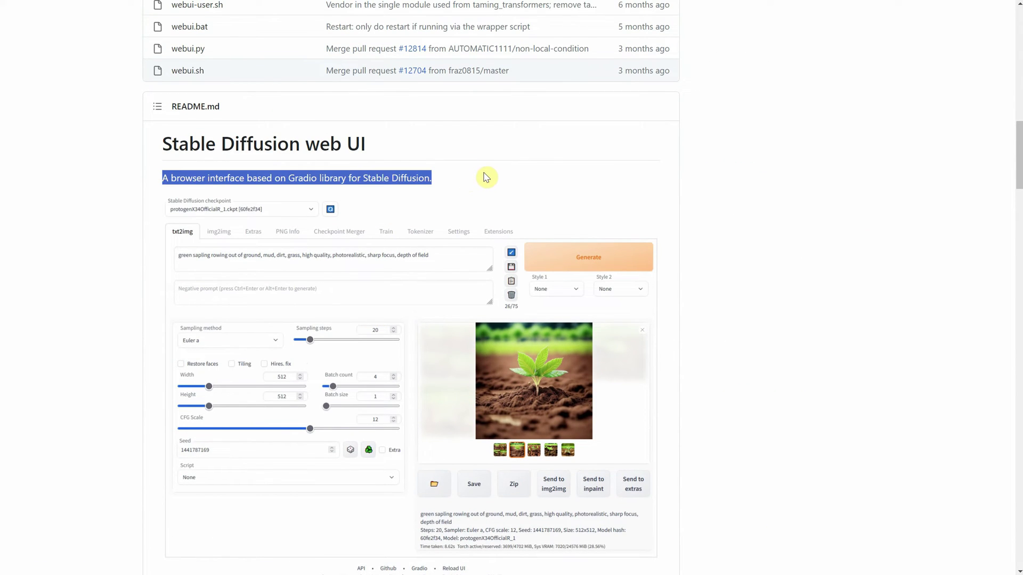
click(486, 178)
scroll(647, 174, down, 6)
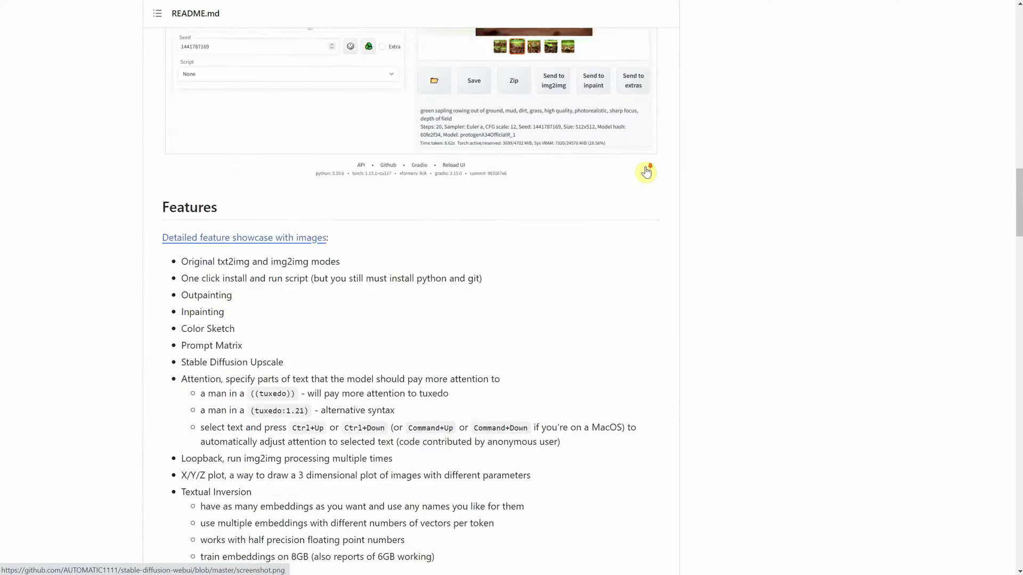
scroll(646, 174, down, 4)
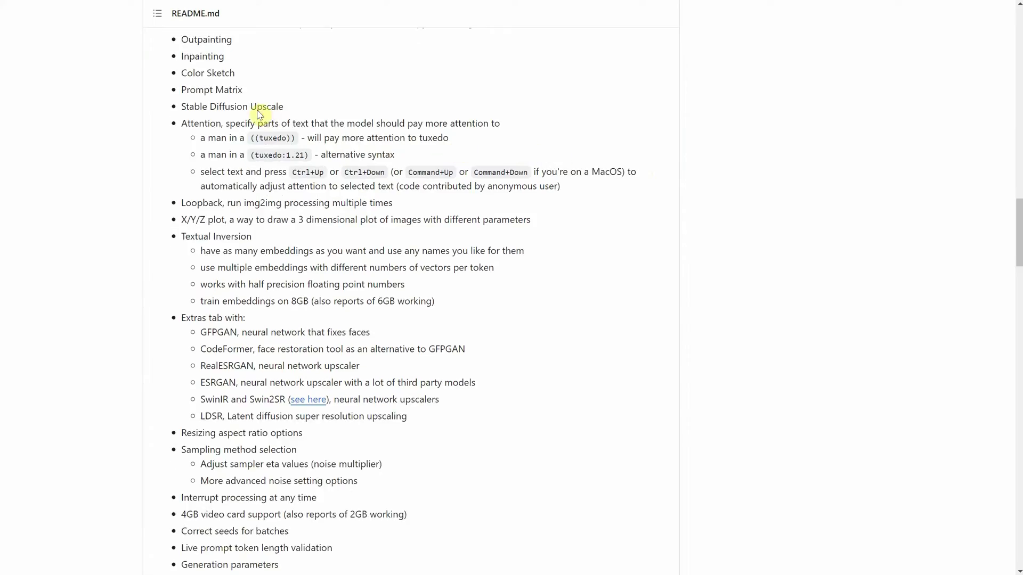
scroll(434, 217, down, 12)
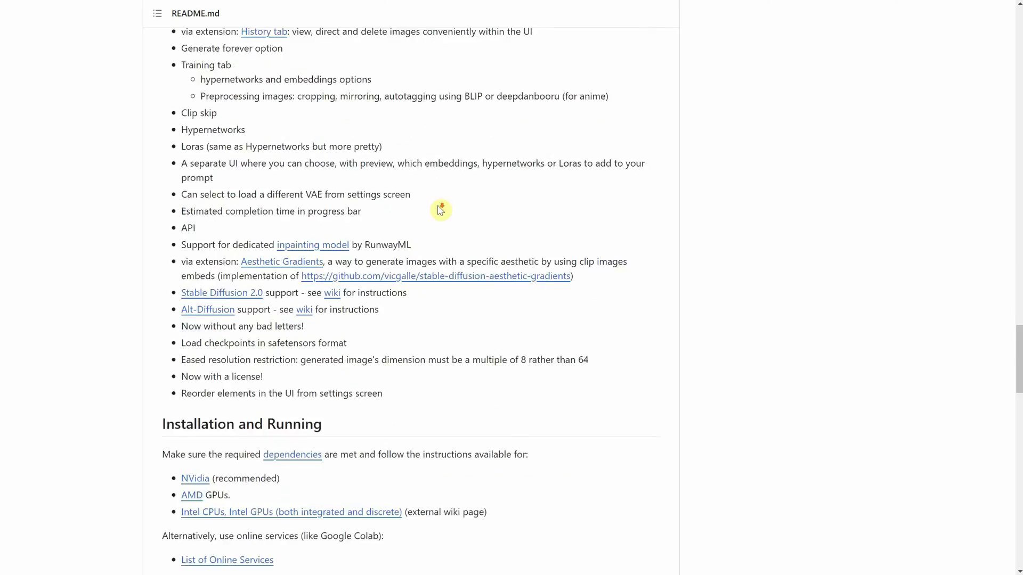
scroll(441, 209, down, 4)
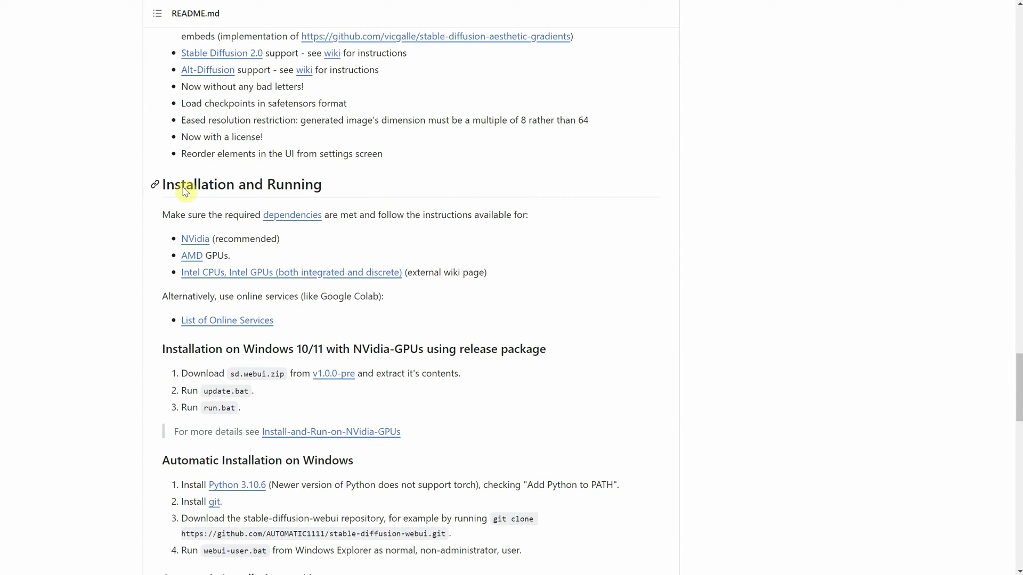
- Read through Installation and Running to the credits, then return to the developer's profile page
drag(179, 186, 393, 194)
click(391, 193)
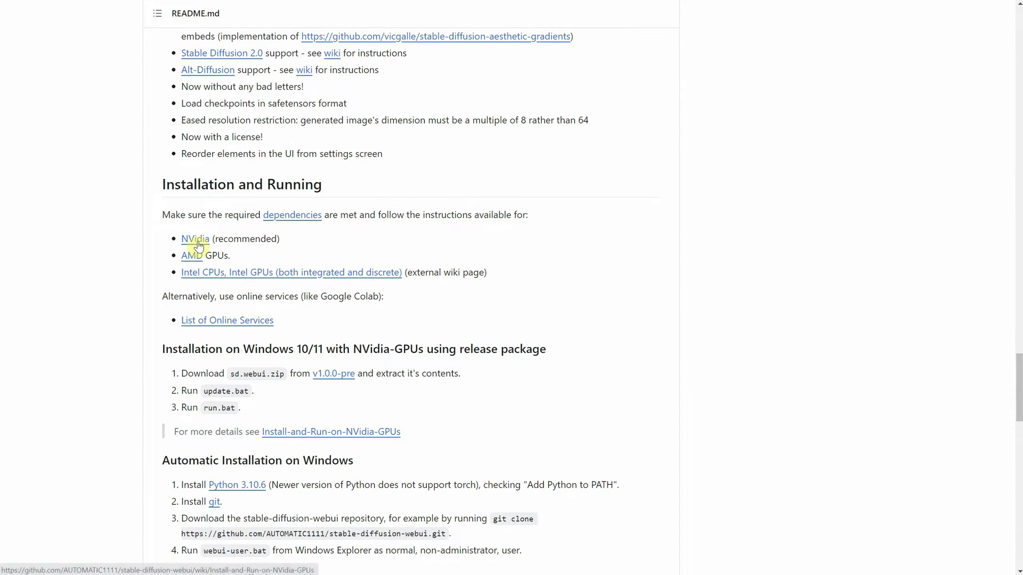
scroll(200, 255, down, 3)
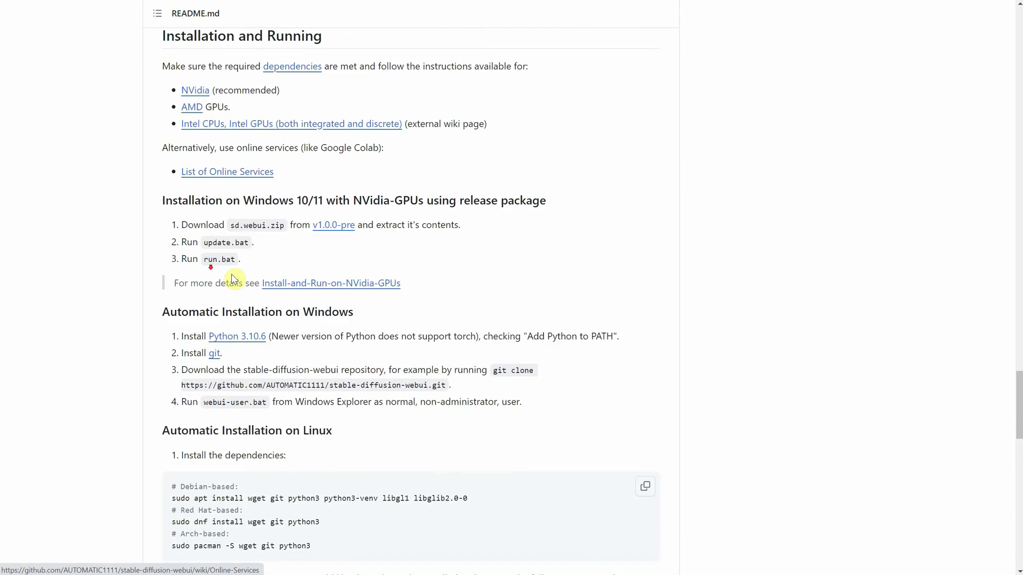
scroll(213, 237, down, 6)
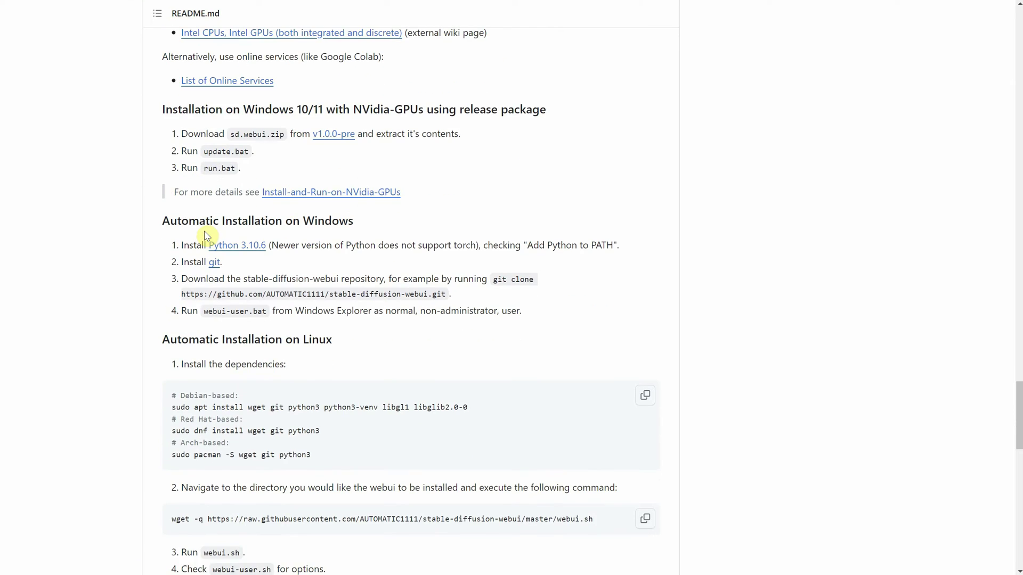
scroll(350, 240, down, 2)
scroll(353, 239, down, 4)
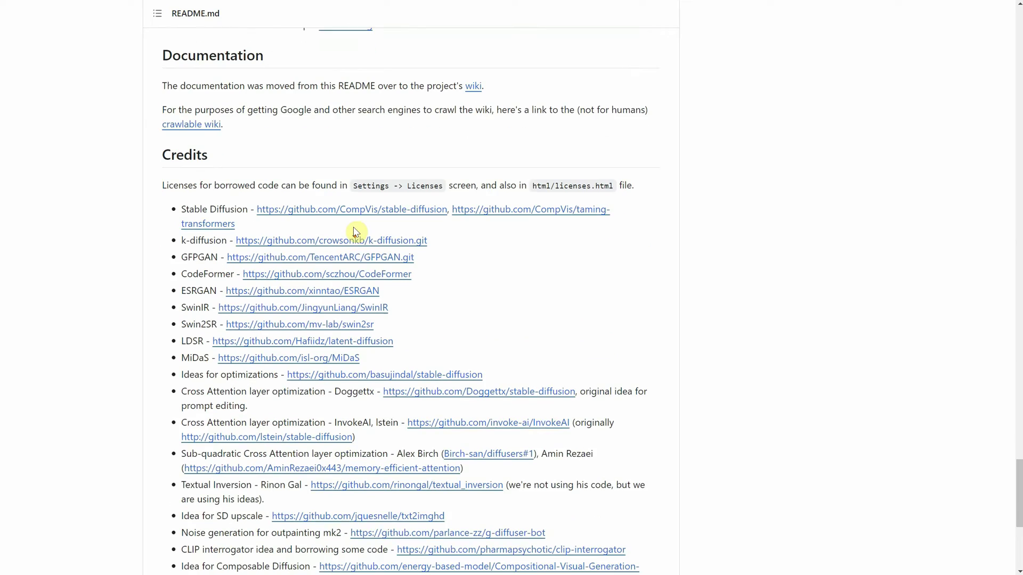
scroll(361, 223, down, 6)
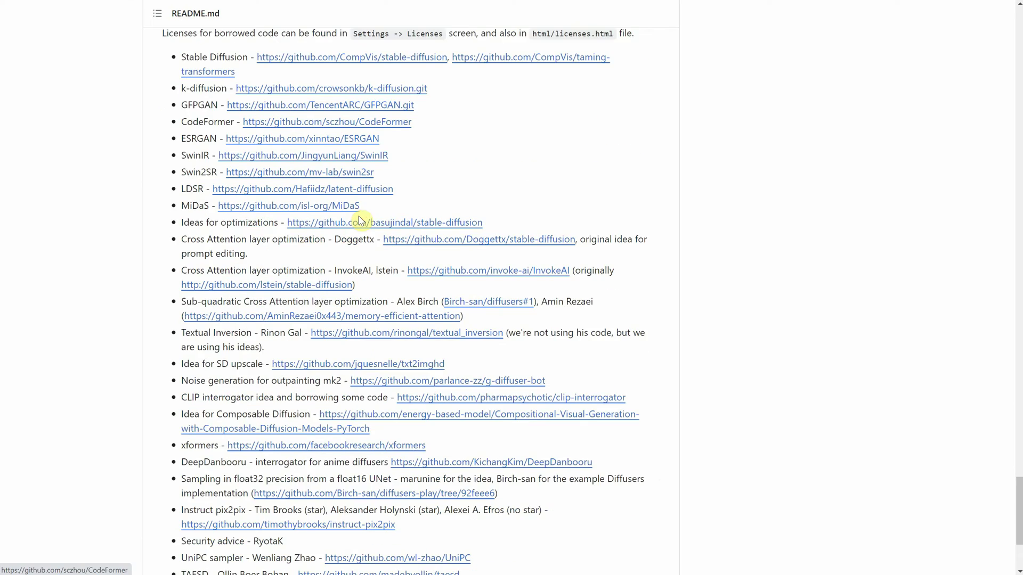
scroll(963, 484, up, 3)
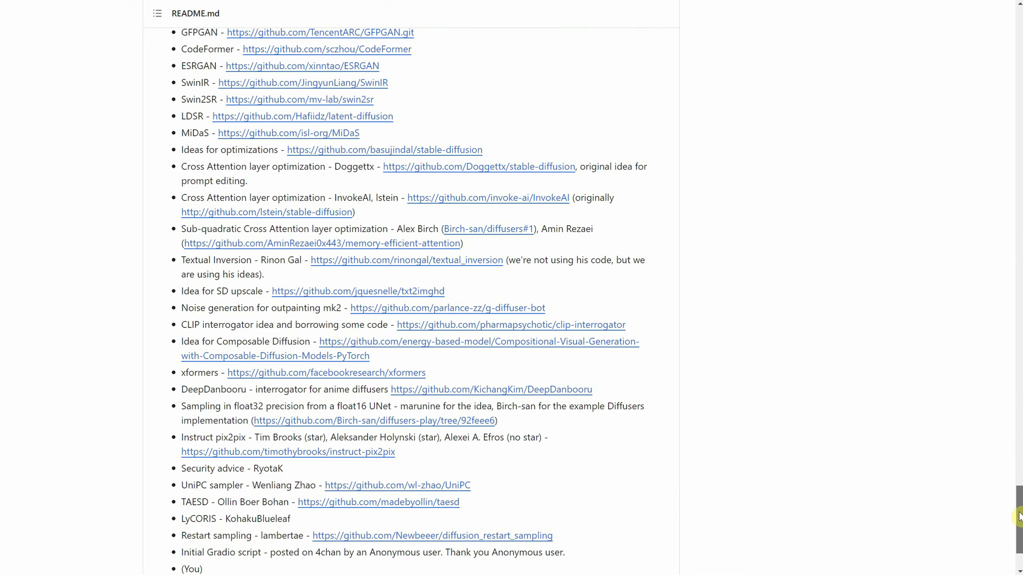
key(Home)
click(59, 61)
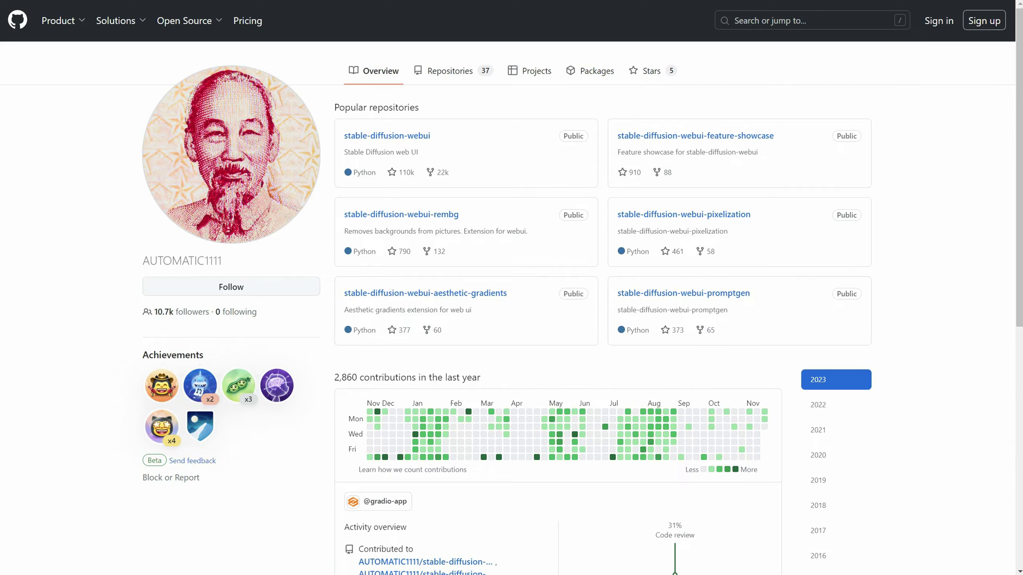
- Scroll down and back up the developer's GitHub profile page
scroll(837, 212, down, 2)
scroll(840, 217, up, 2)
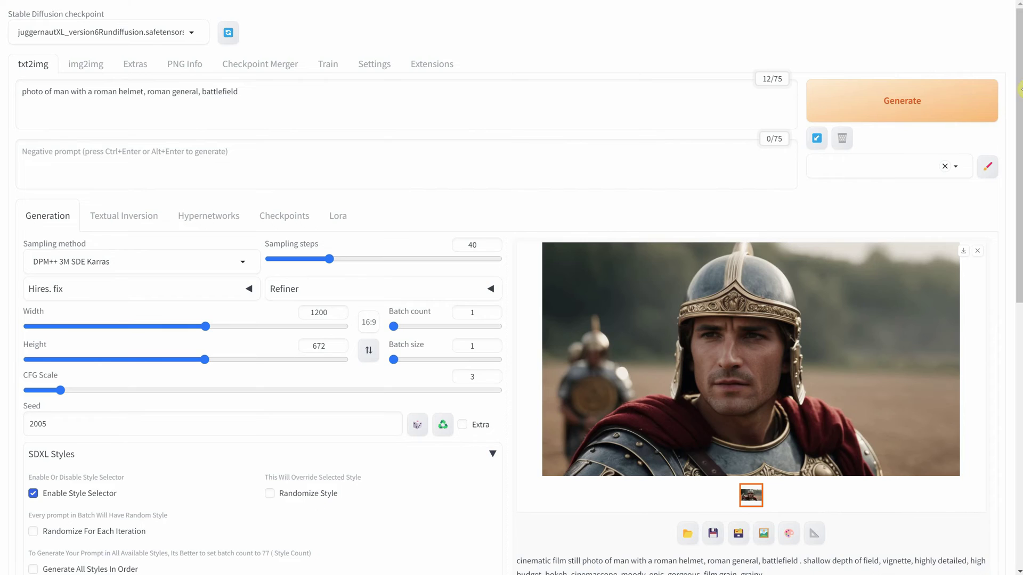
- Generate a new image from the Roman helmet prompt and inspect it full size in the lightbox
triple_click(426, 100)
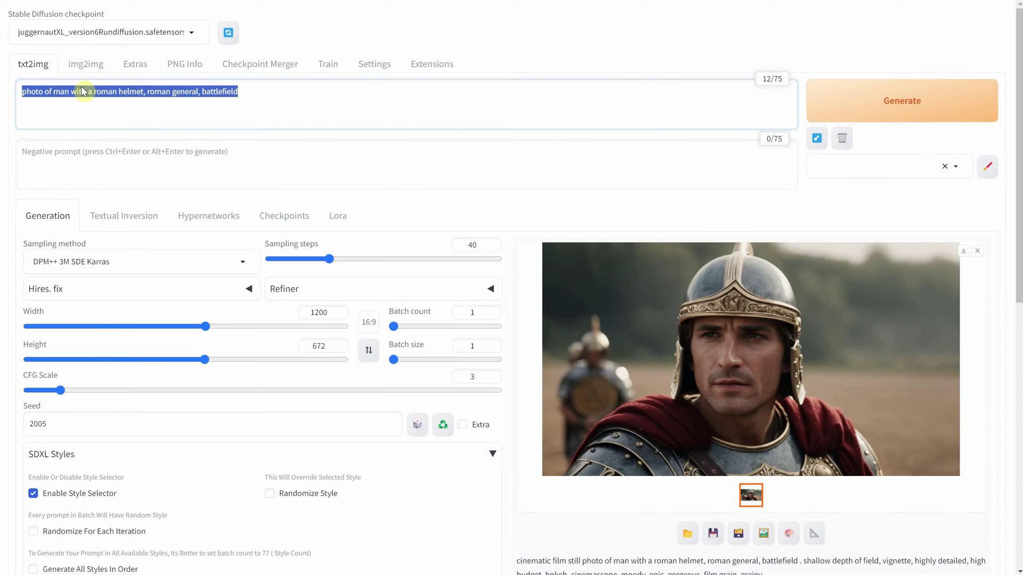
click(276, 99)
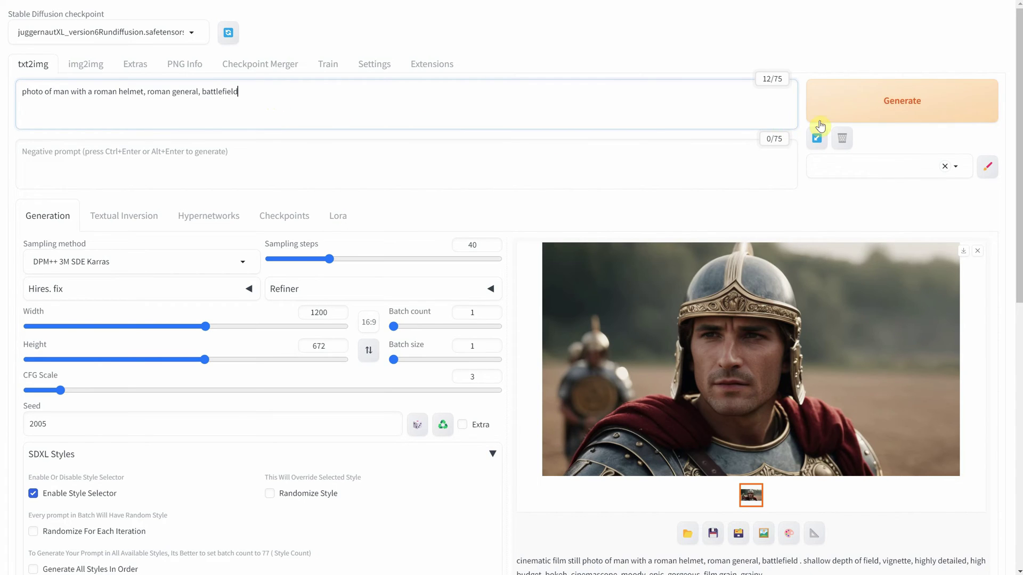
click(841, 105)
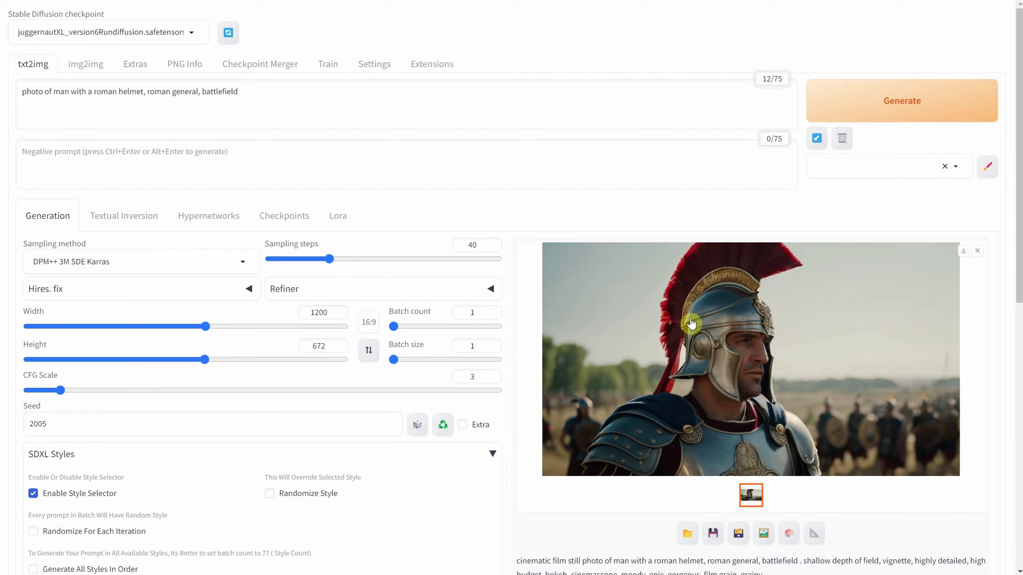
click(705, 346)
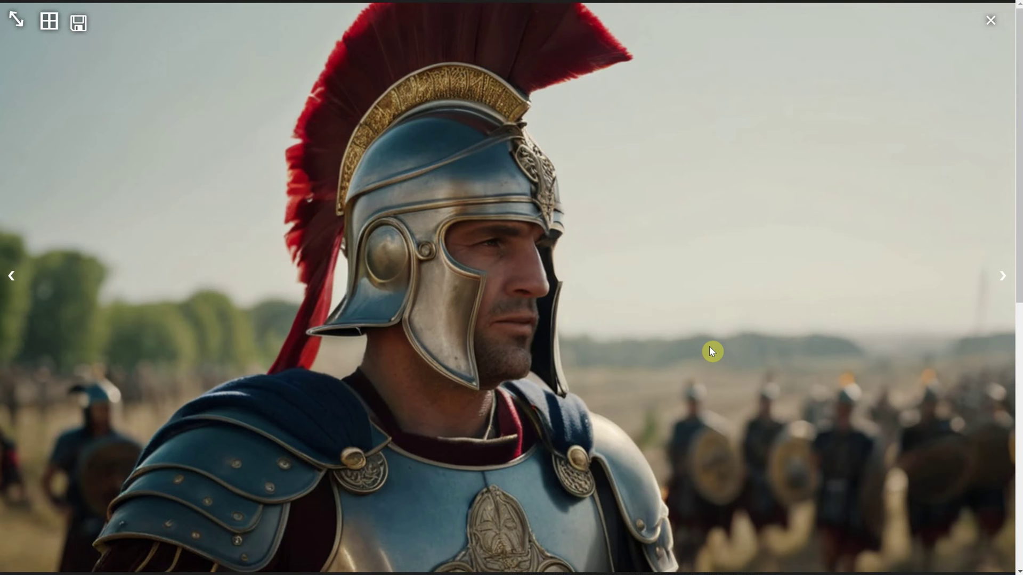
click(991, 22)
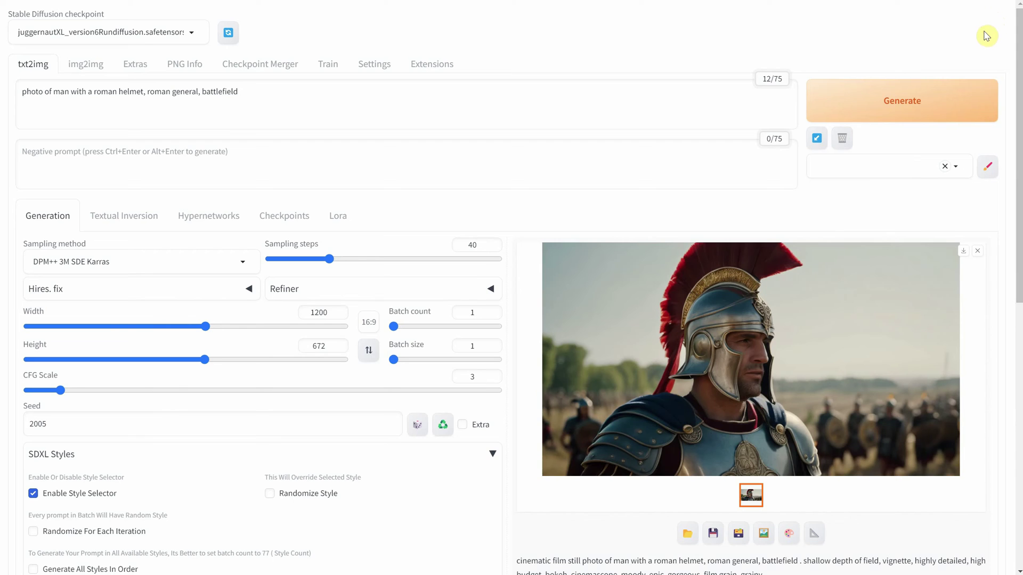
- Insert the actor's name before 'man', append his face LoRA tag, and generate
click(53, 91)
text(richard gere)
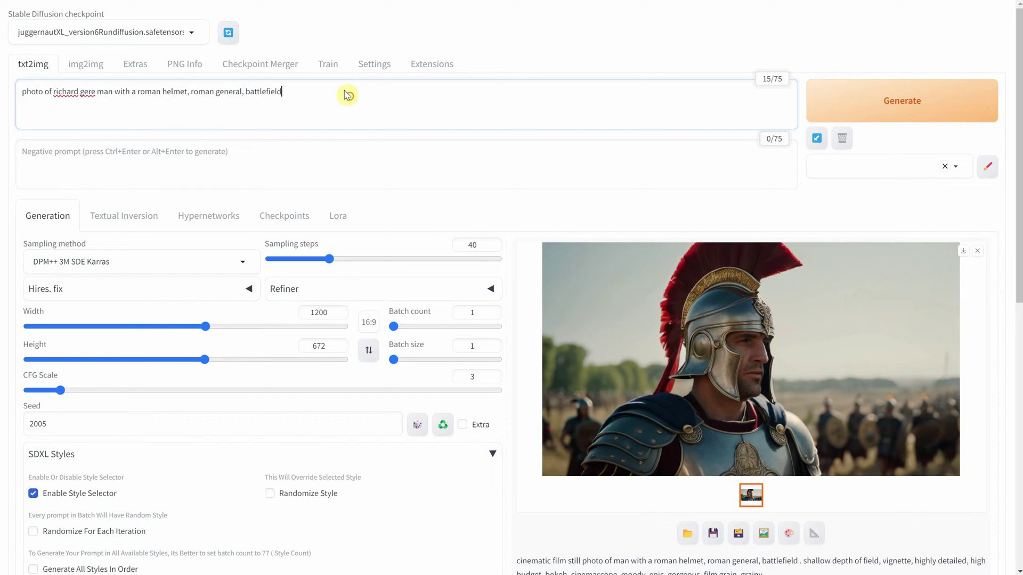
click(346, 95)
text(<lora:nelutu-richard_gere:1>)
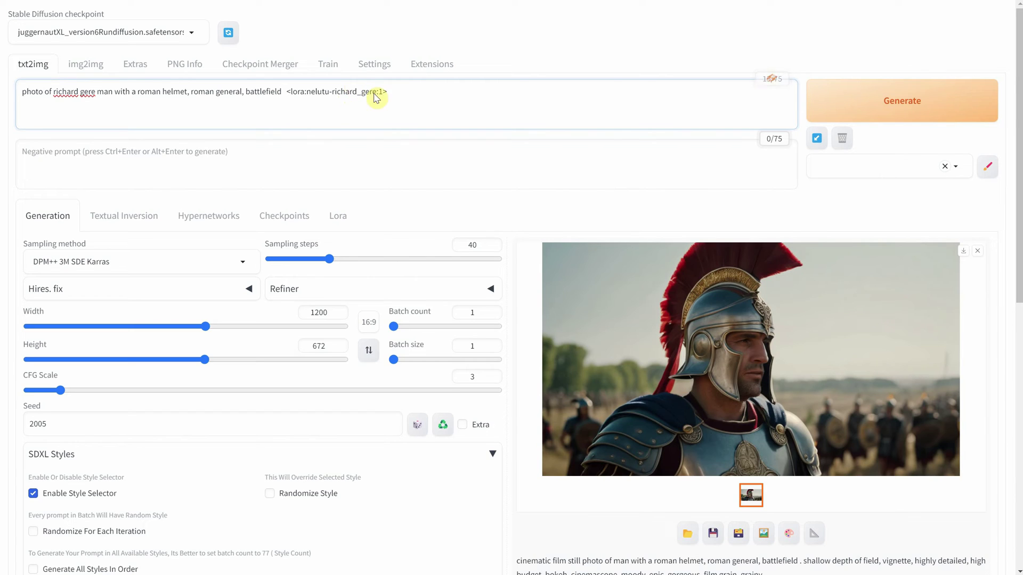
click(849, 101)
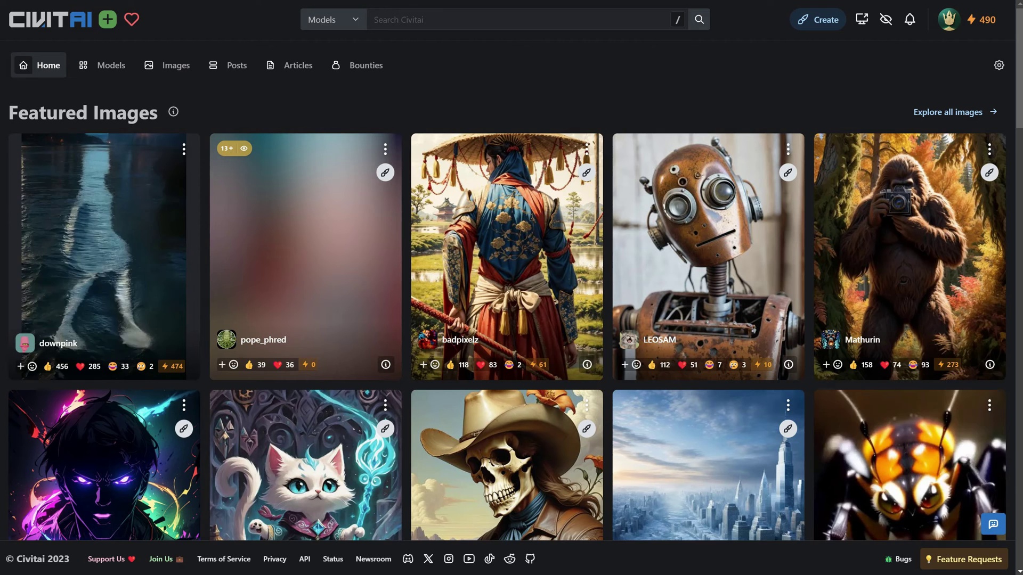
- Filter the Civitai model listing to show LoRA models instead of Checkpoints
click(111, 75)
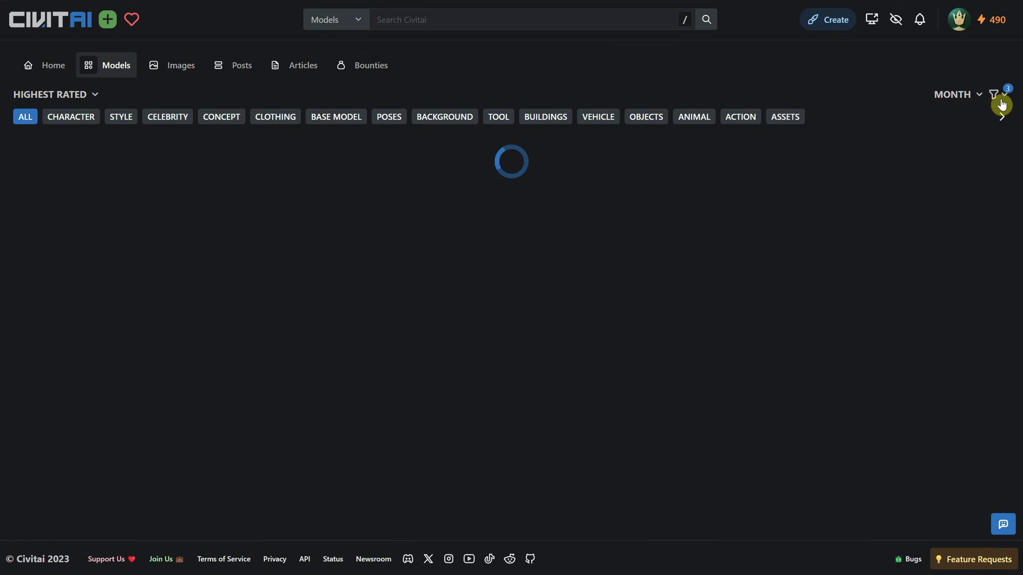
click(1000, 102)
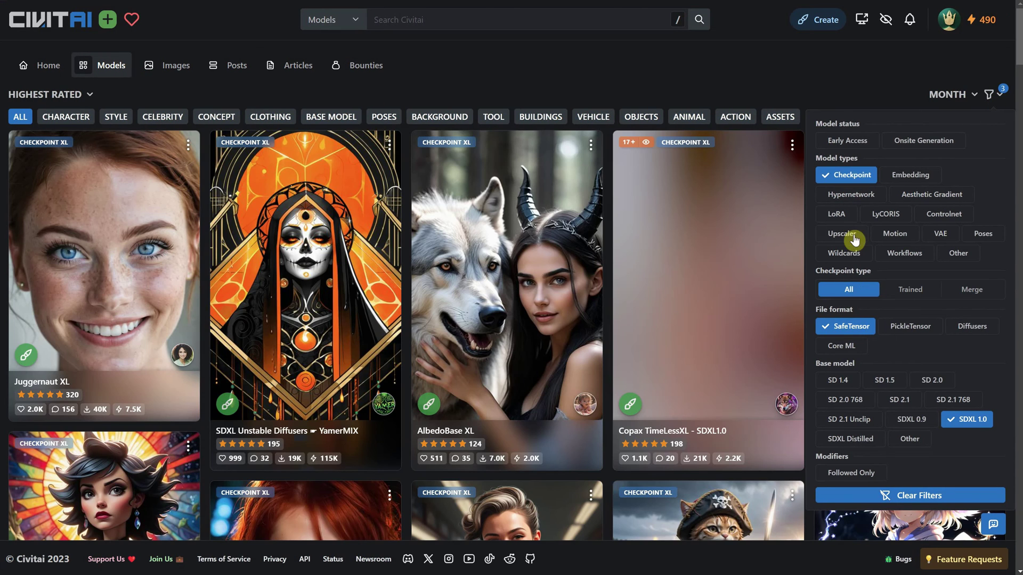
click(854, 180)
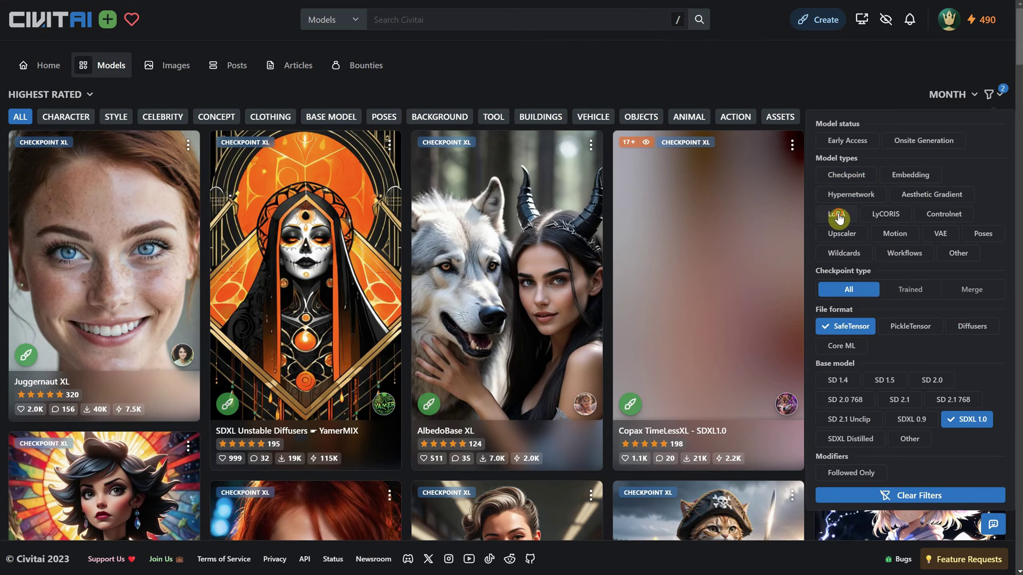
click(839, 215)
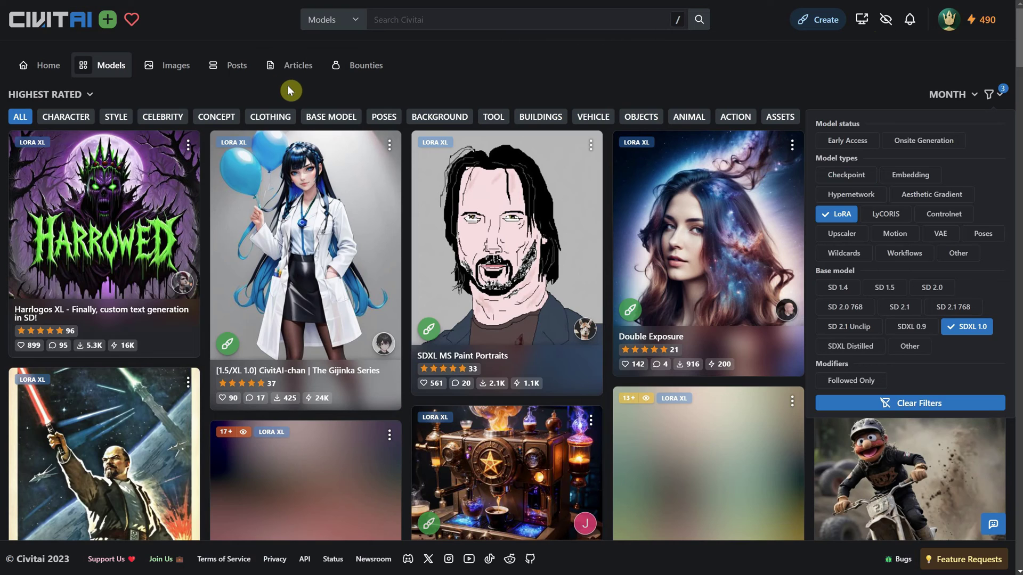
click(297, 93)
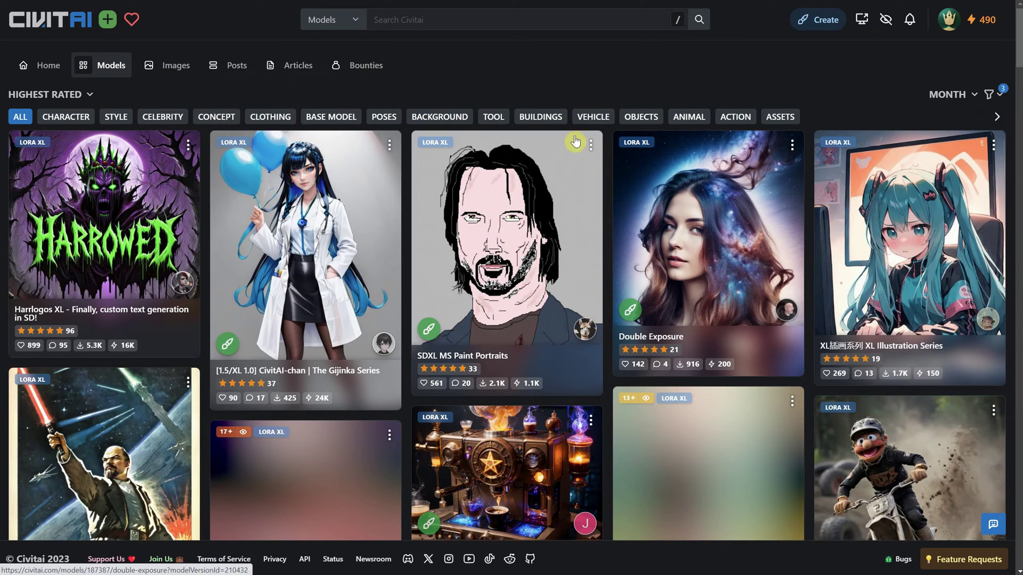
- Download the Harrlogos XL LoRA and view a sample image's generation data
click(122, 193)
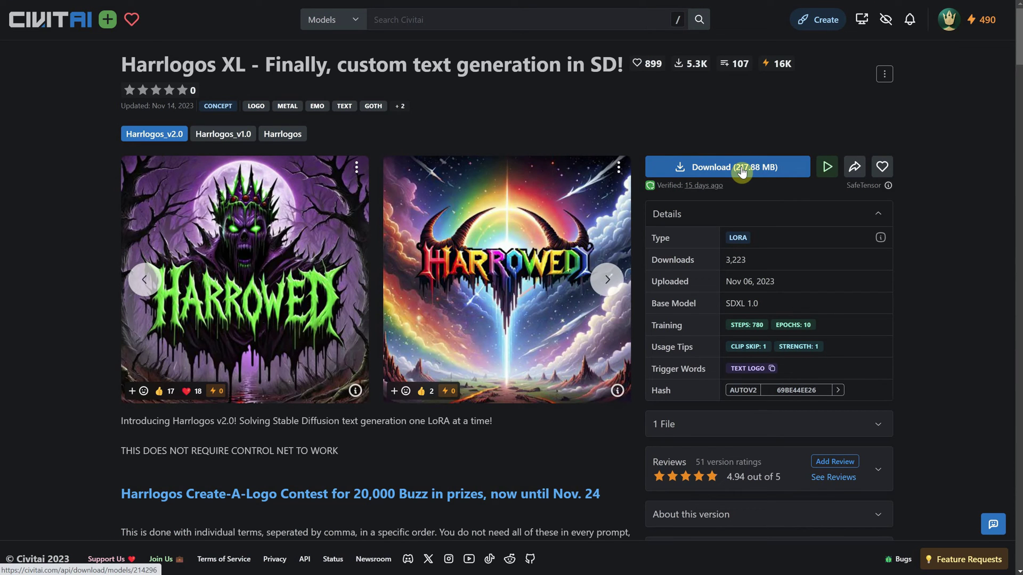
click(741, 172)
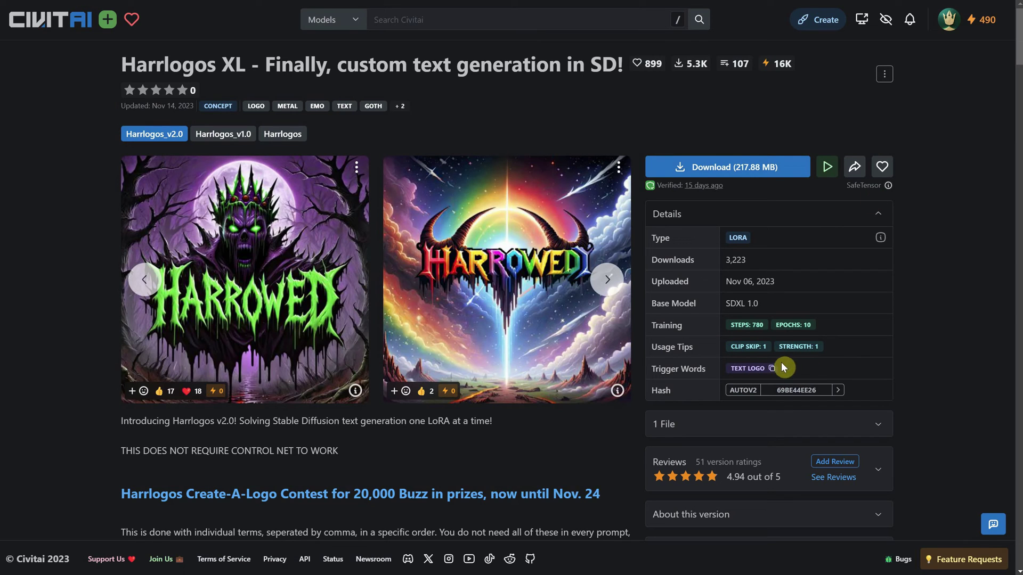
click(354, 392)
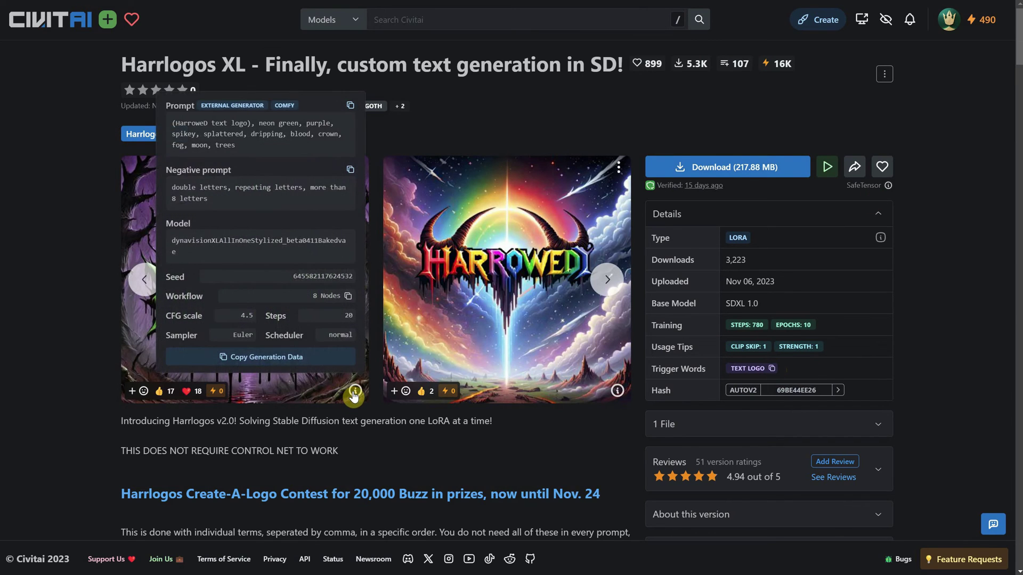
click(441, 134)
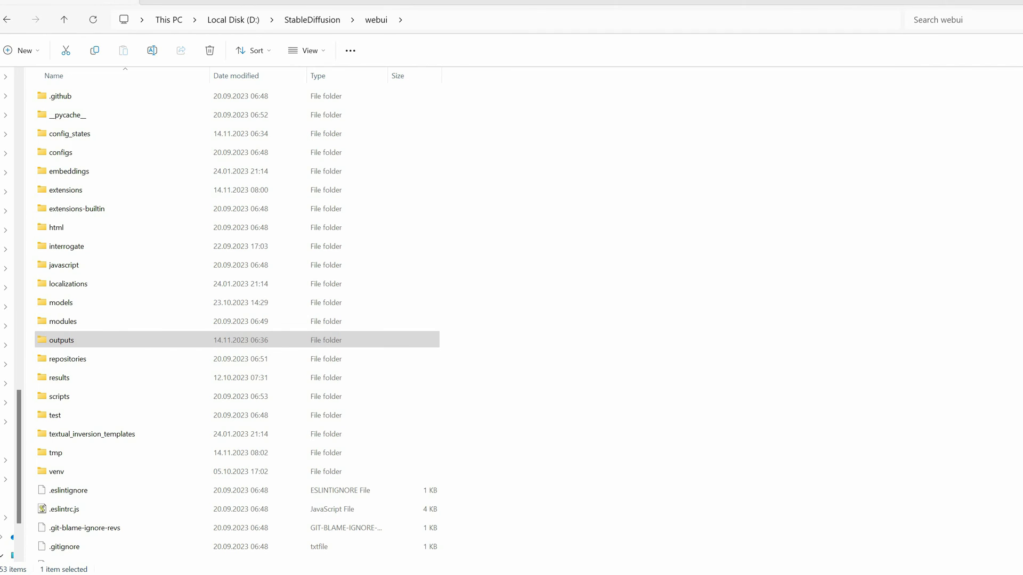
- Navigate from the webui folder into models\Lora to see the 17 LoRA files
click(69, 304)
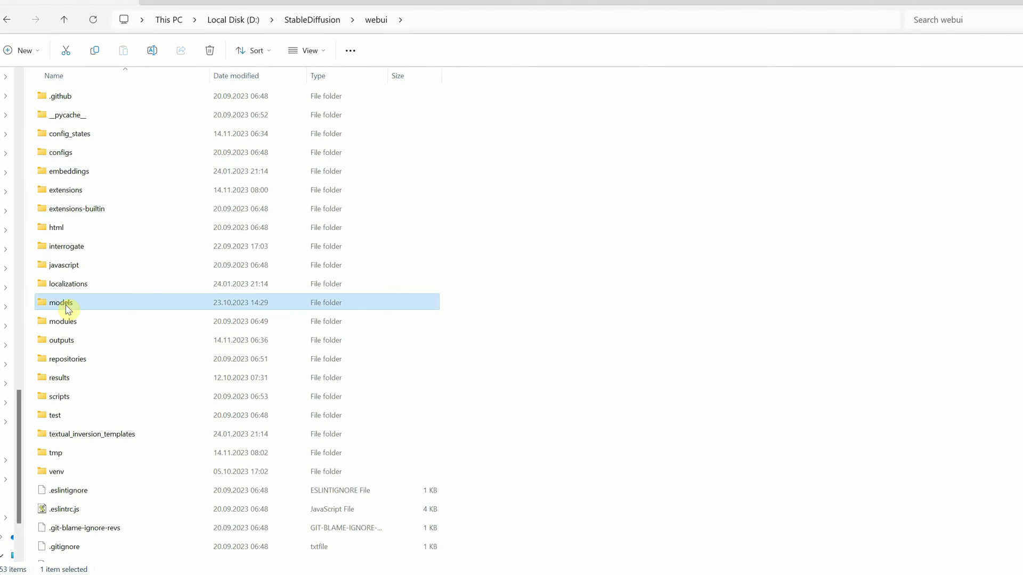
double_click(68, 304)
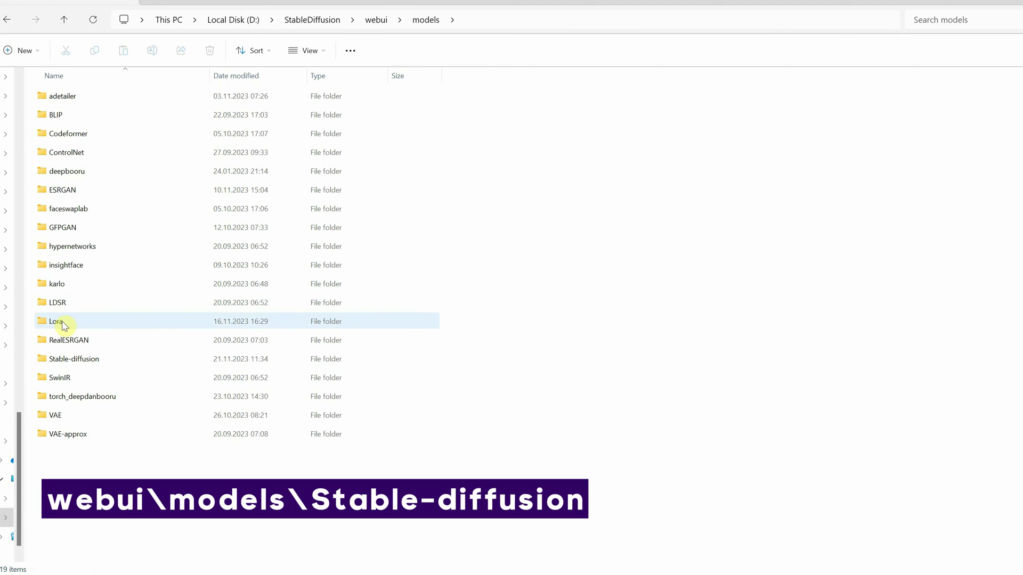
click(62, 322)
double_click(63, 322)
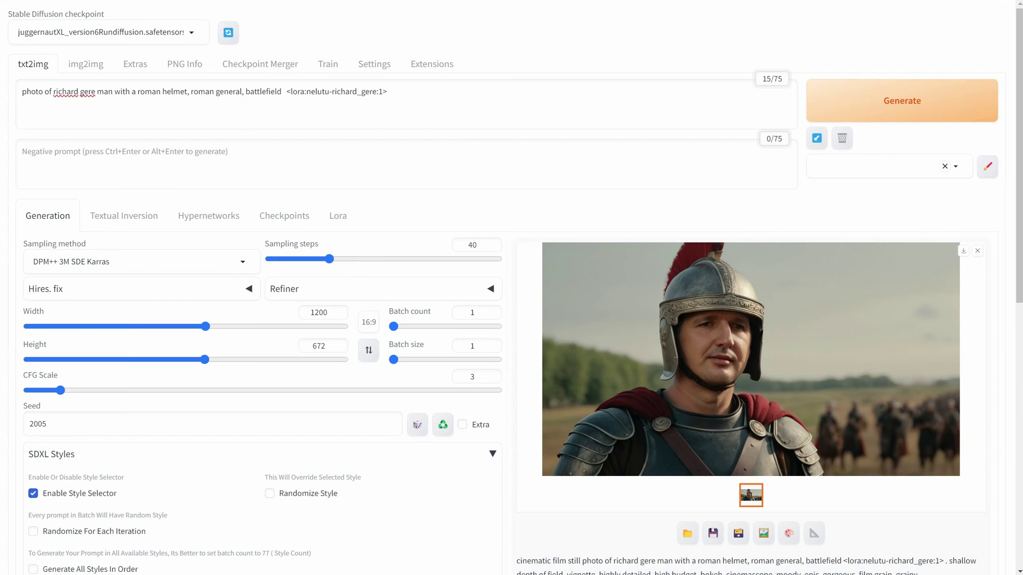
click(338, 218)
click(677, 215)
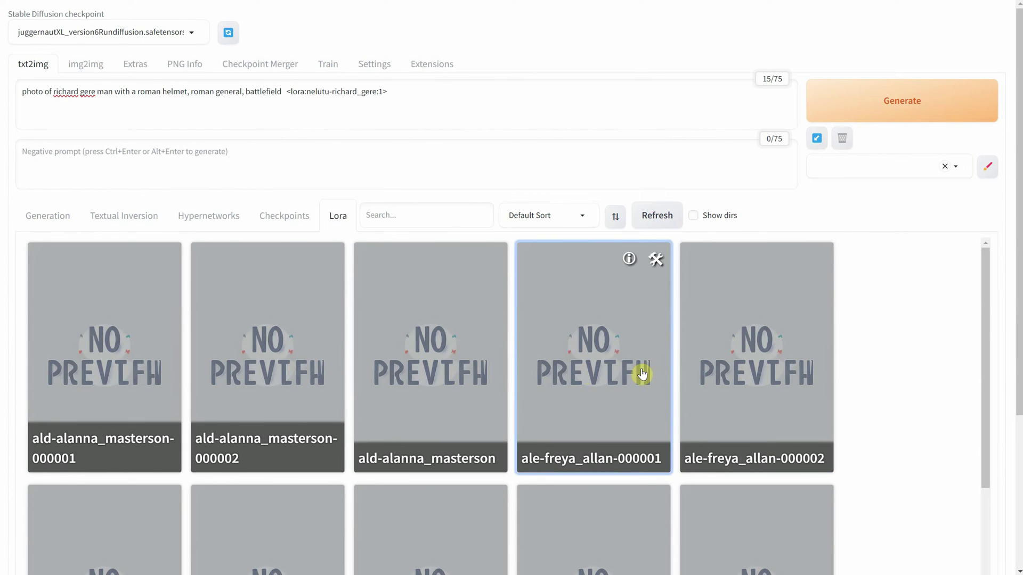
click(555, 362)
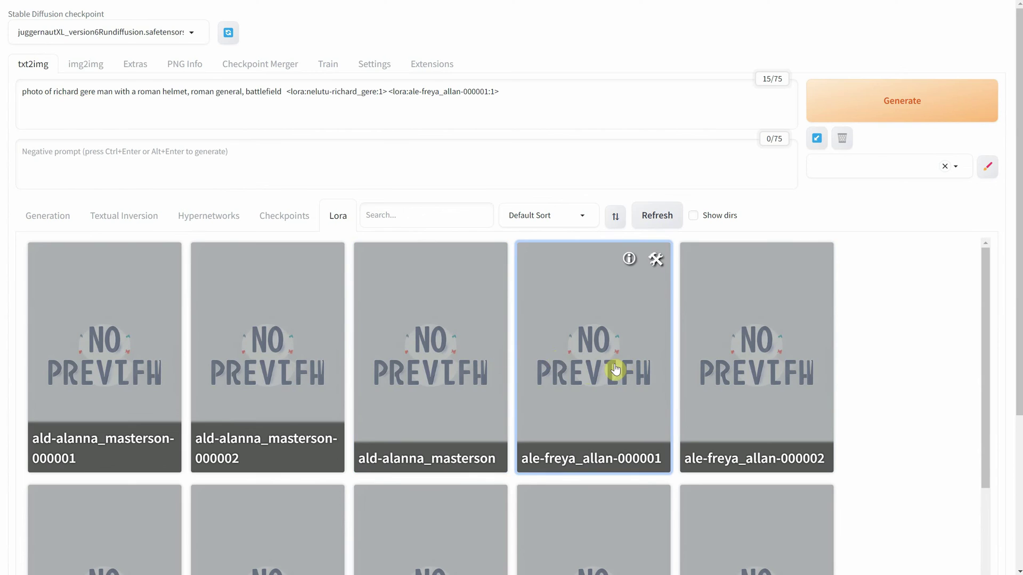
click(733, 345)
click(733, 345)
click(646, 349)
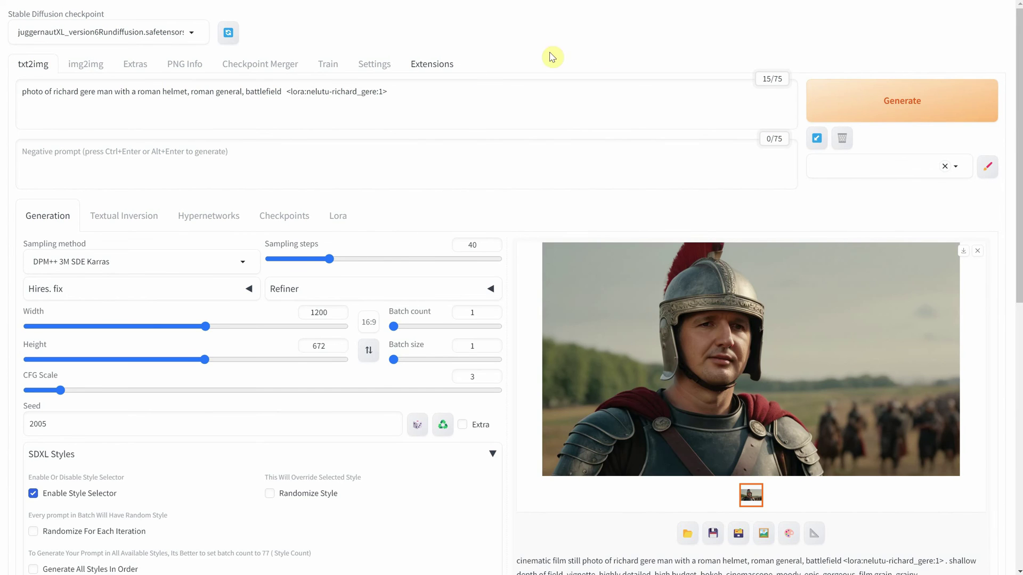
- Load the list of available extensions under Extensions > Available
click(458, 68)
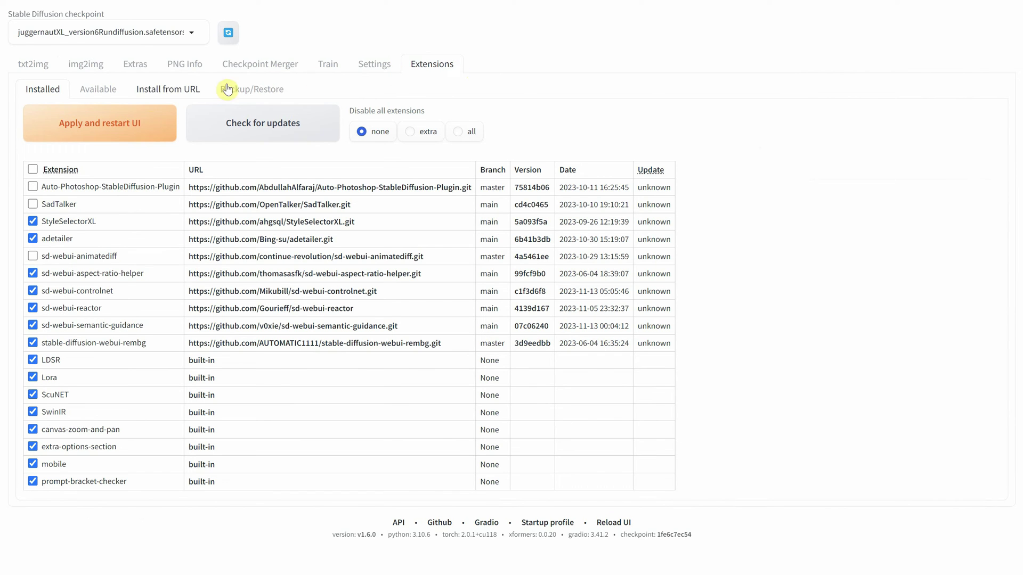
click(115, 97)
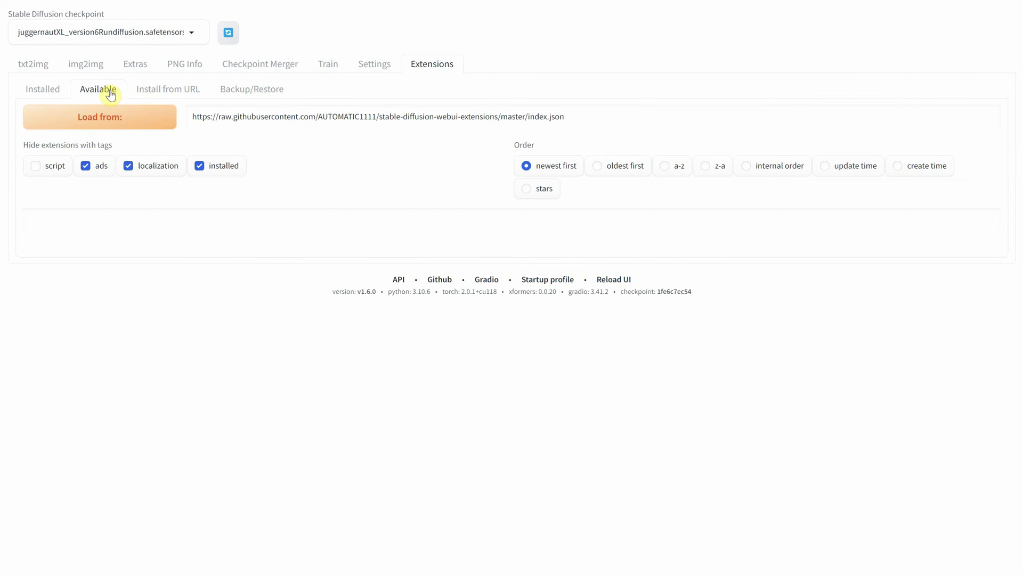
click(119, 123)
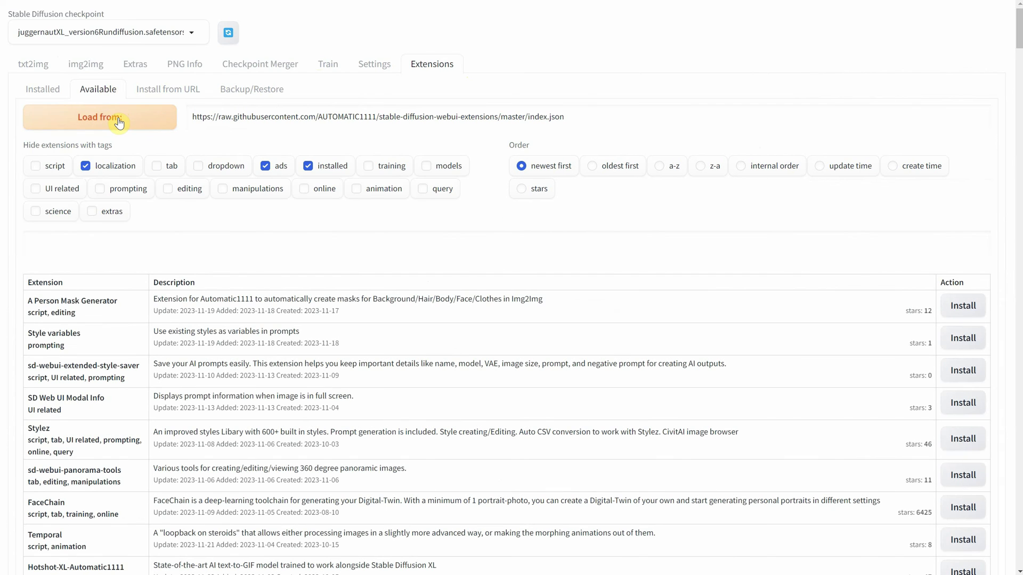
scroll(379, 269, down, 20)
scroll(385, 259, up, 20)
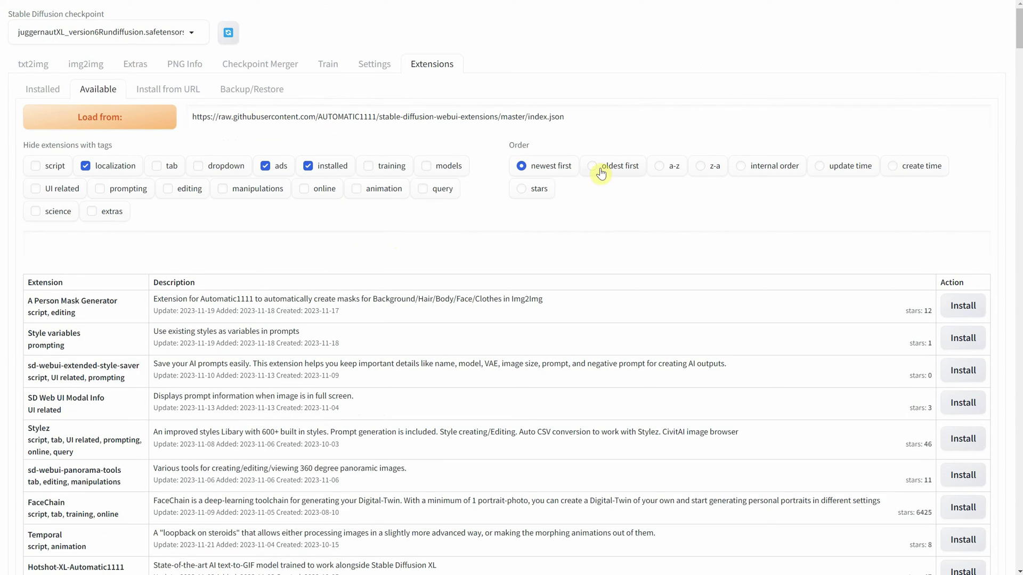
- Sort available extensions by stars and stop hiding installed ones
click(525, 193)
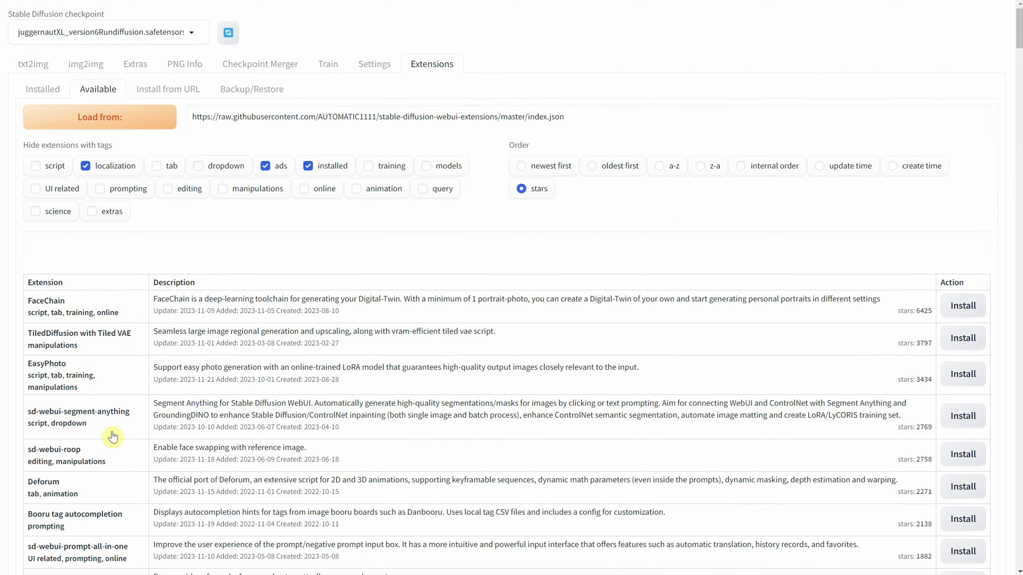
scroll(87, 488, down, 2)
scroll(32, 479, down, 3)
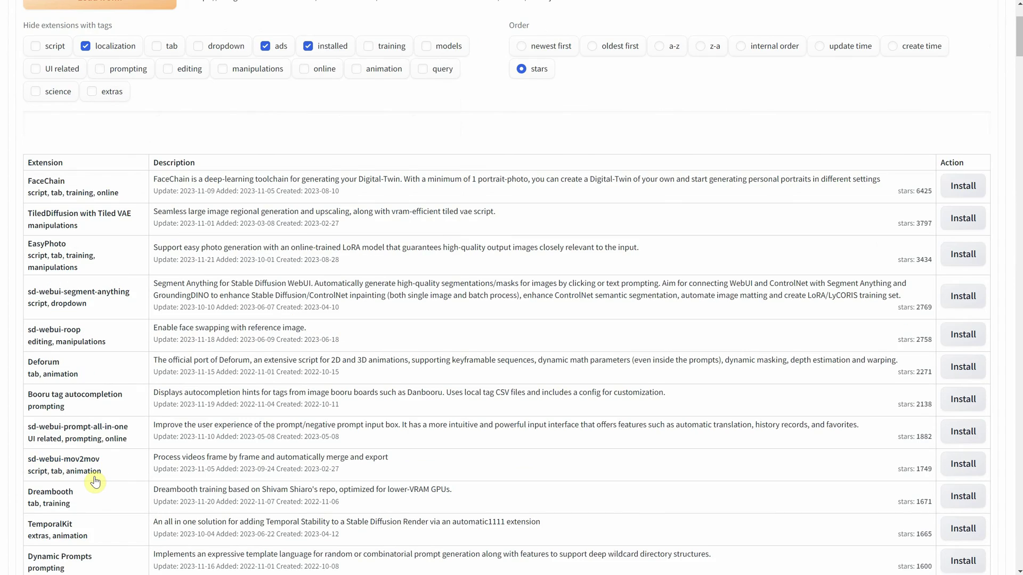
scroll(80, 450, up, 4)
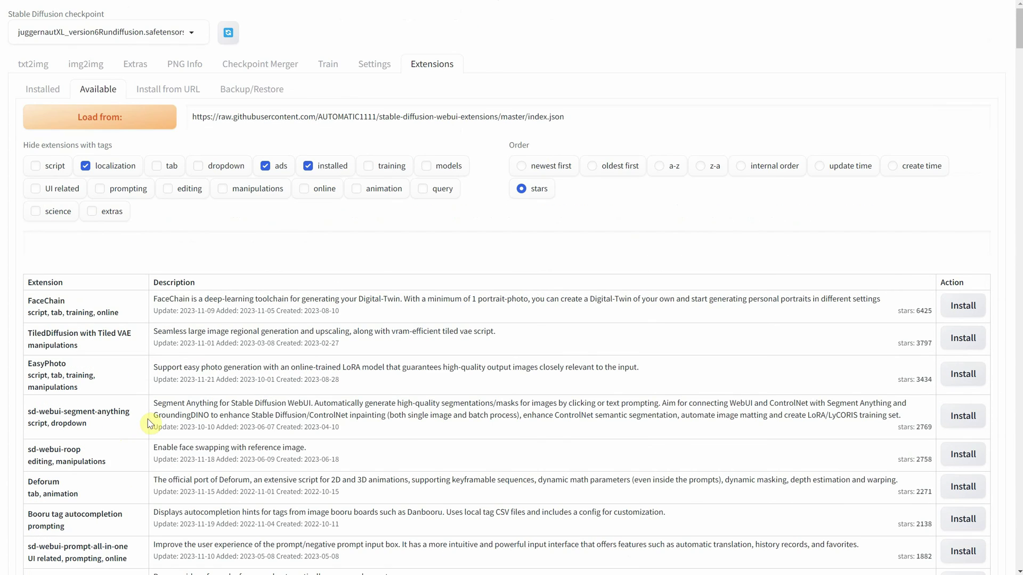
click(309, 166)
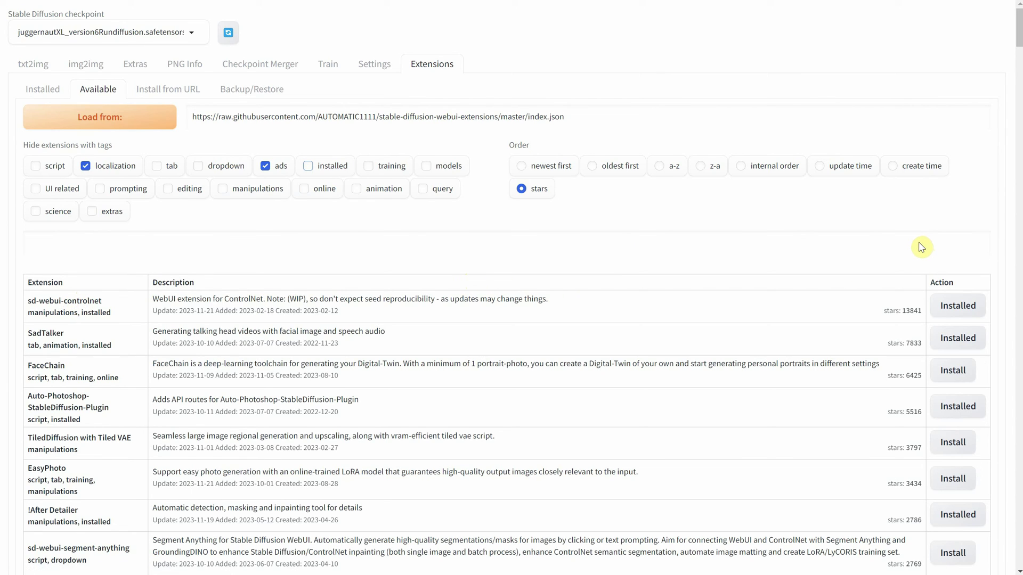
- Show the Installed extensions list, including ControlNet and StyleSelectorXL
click(38, 90)
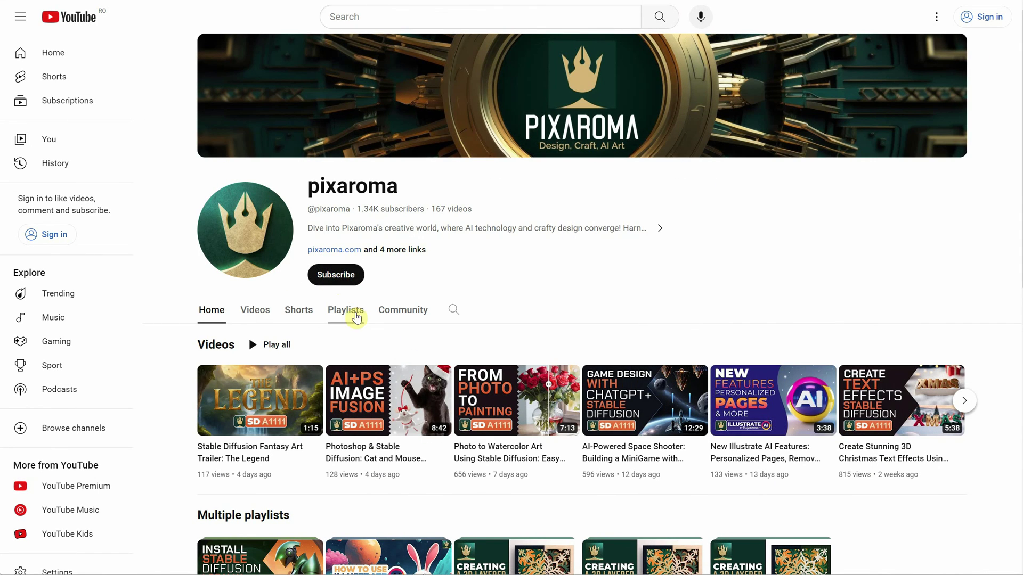
- Show the pixaroma channel's Playlists tab on YouTube
click(336, 313)
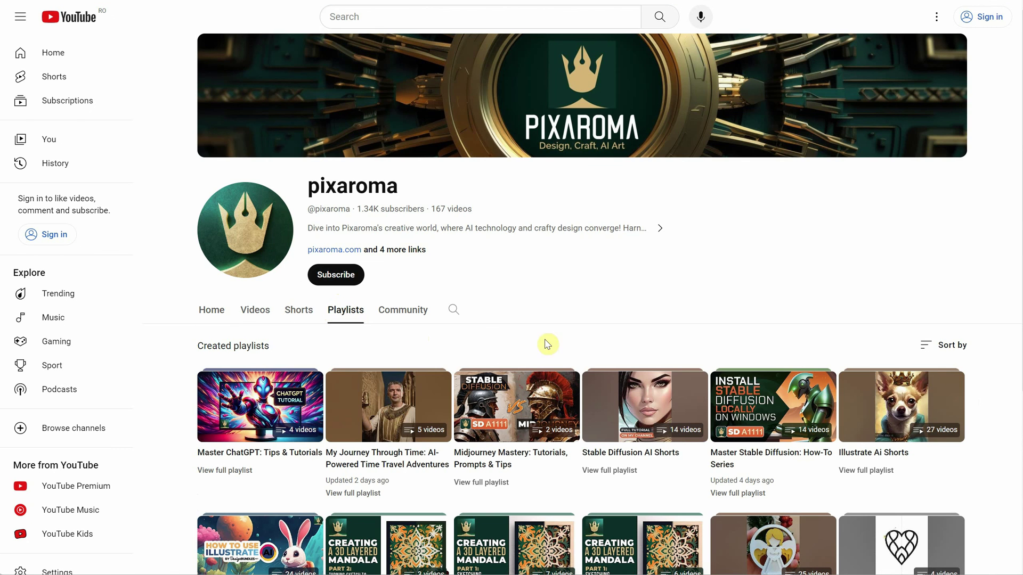